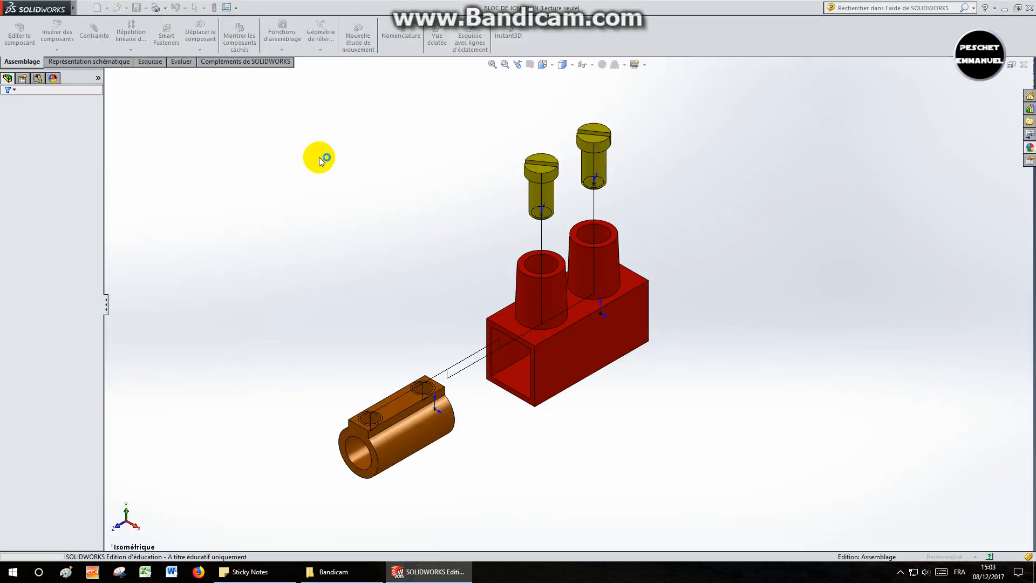
- Collapse the exploded view of the BLOC DE JONCTION assembly
right_click(319, 158)
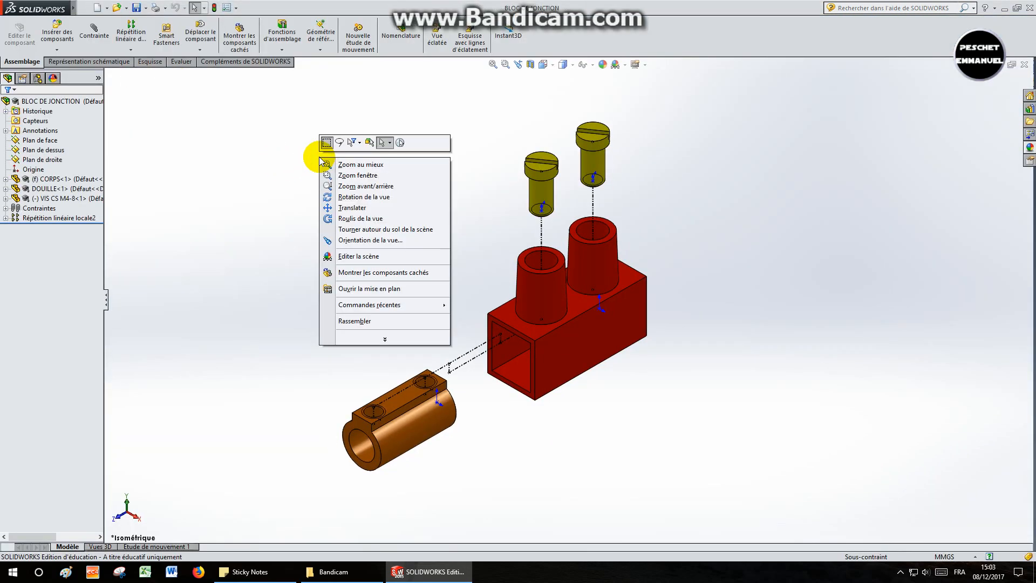
click(358, 318)
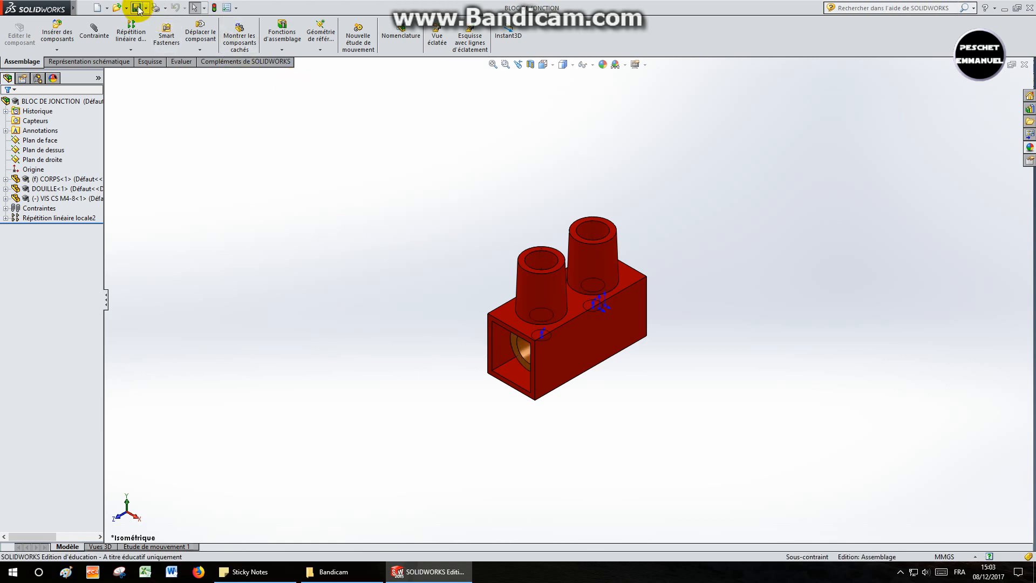
- Open the A3 PAYSAGE drawing from the TUTORIEL folder under SOLIDWORKS and hide the resources pane
click(117, 8)
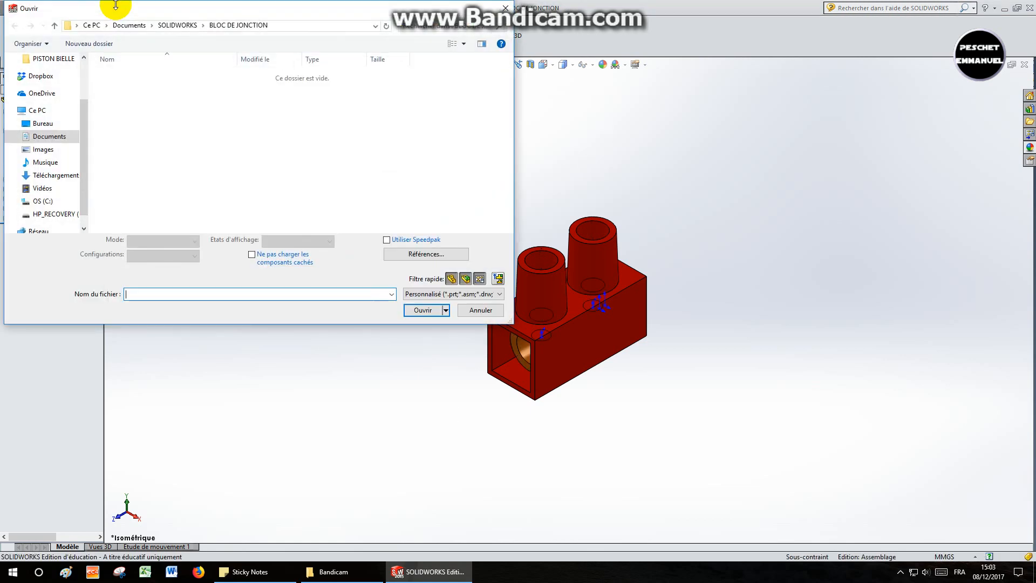
click(171, 26)
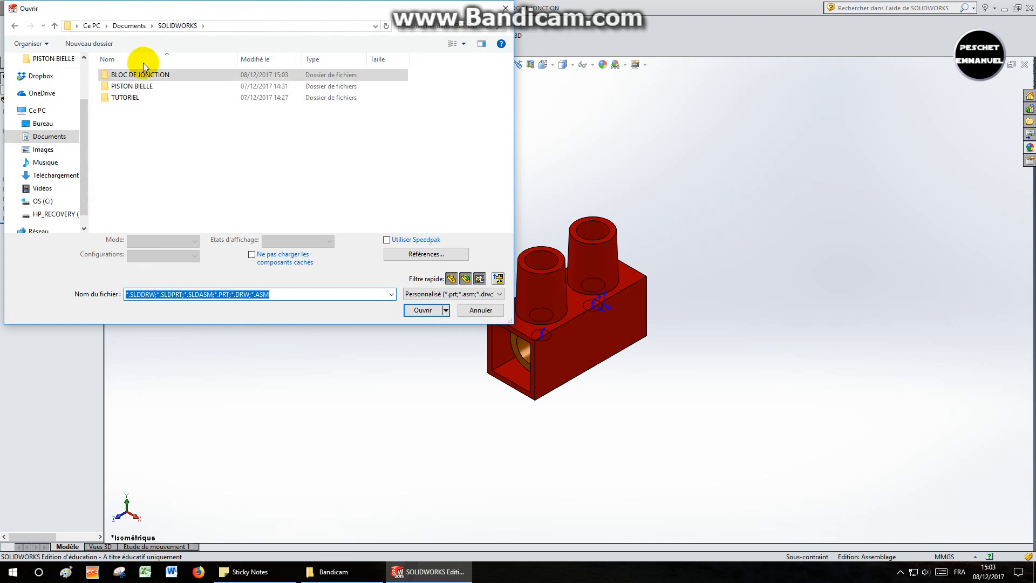
double_click(128, 98)
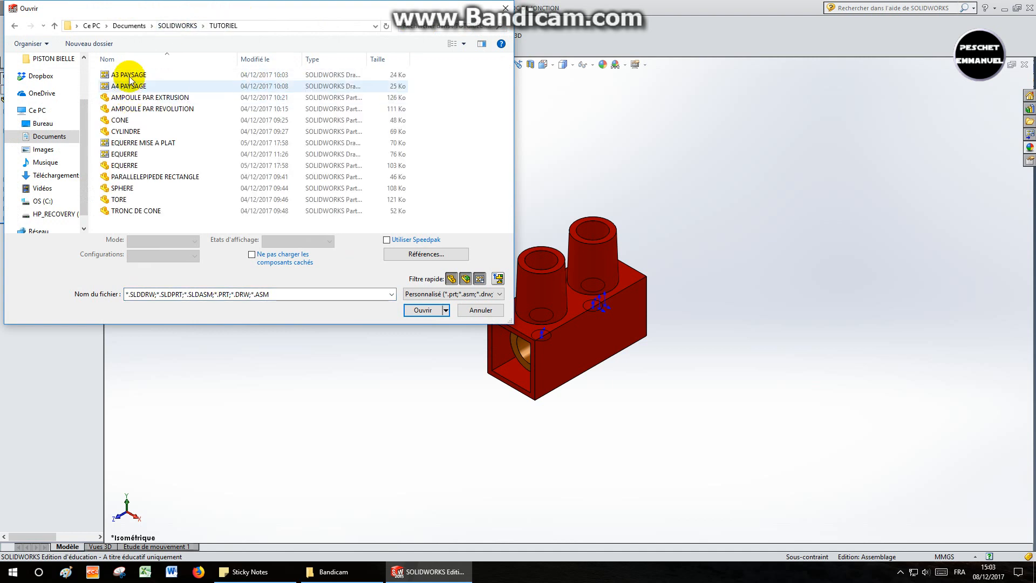
double_click(129, 76)
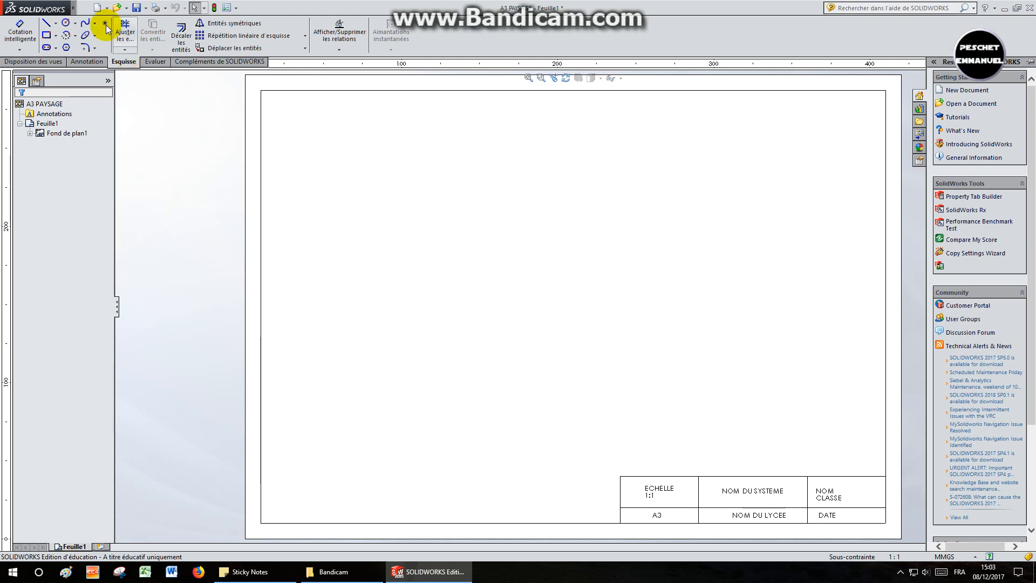
click(129, 8)
click(365, 173)
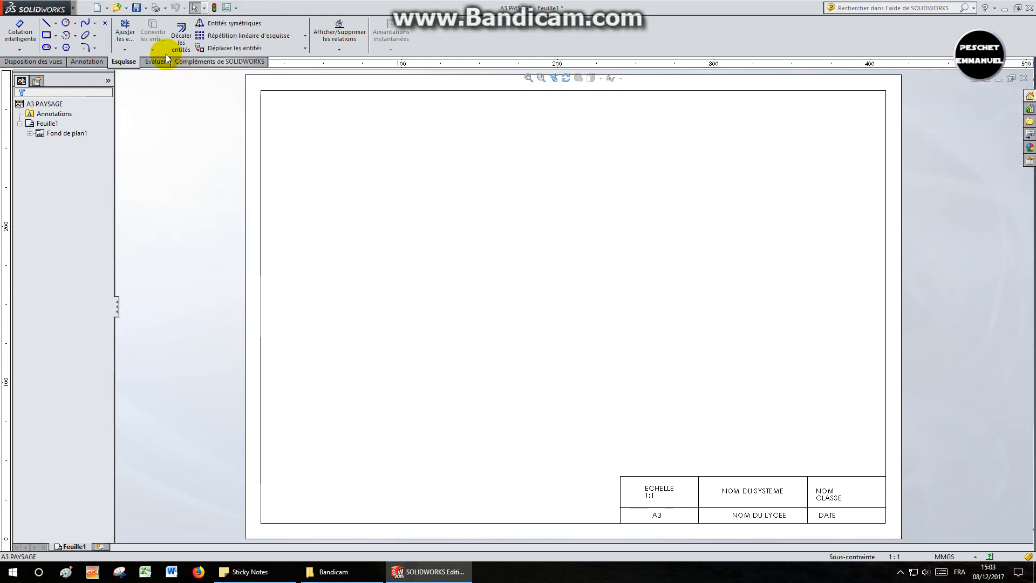
- Save the A3 drawing under the name BLOC DE JONCTION in the BLOC DE JONCTION folder
click(146, 8)
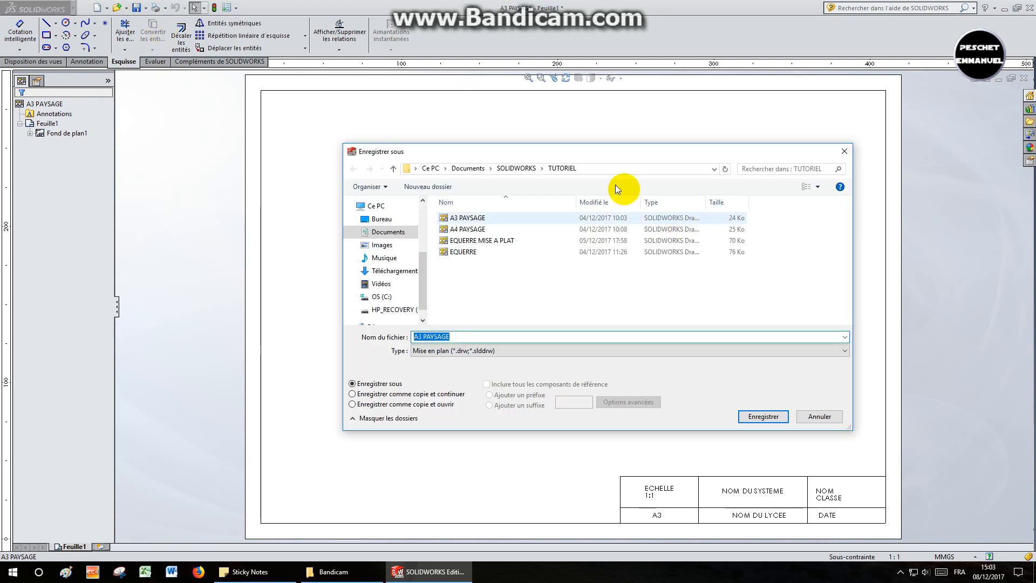
click(528, 170)
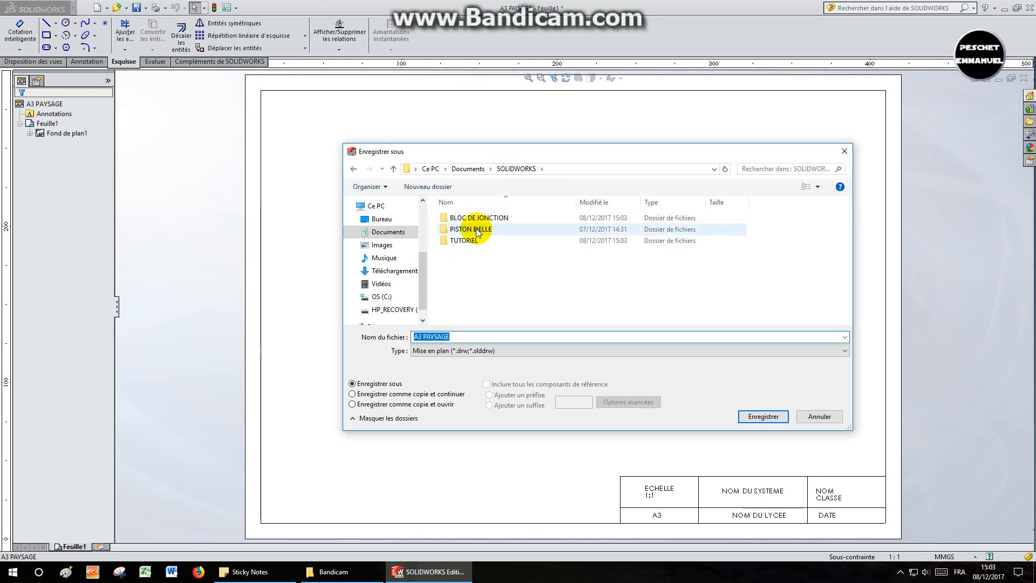
double_click(475, 218)
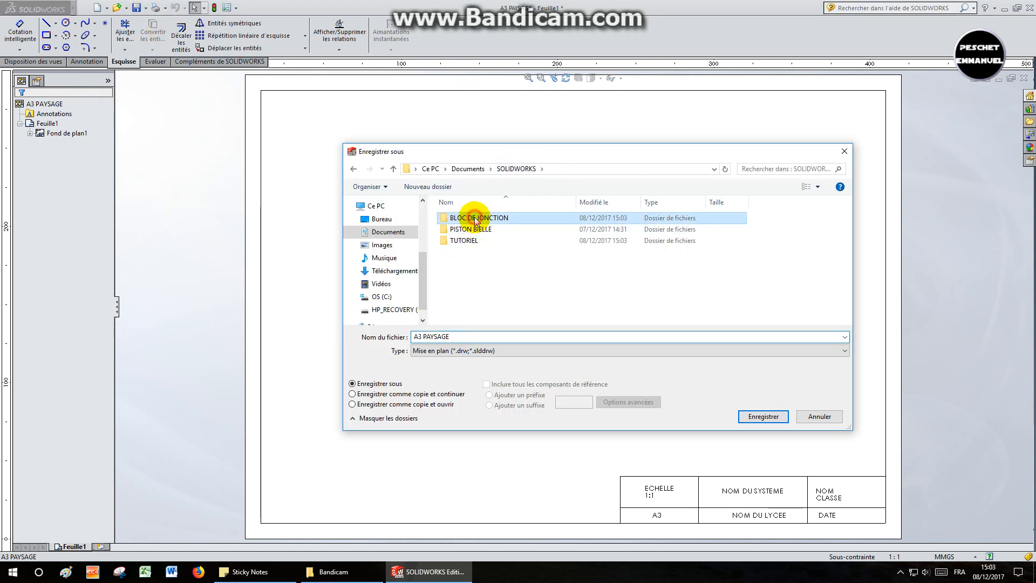
double_click(434, 337)
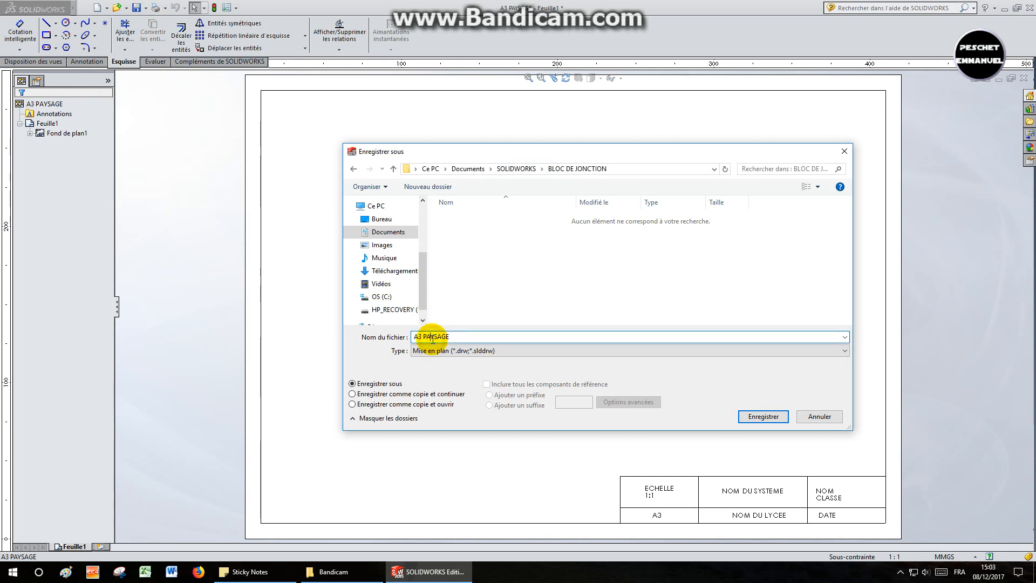
click(432, 336)
key(Delete)
key(Delete)
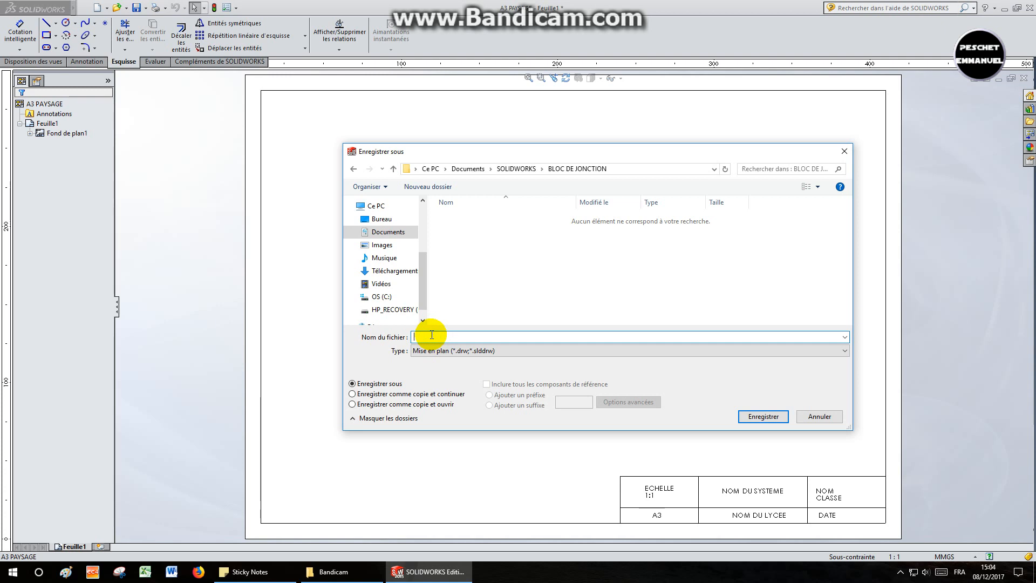
text(BLOC DE JONCTION)
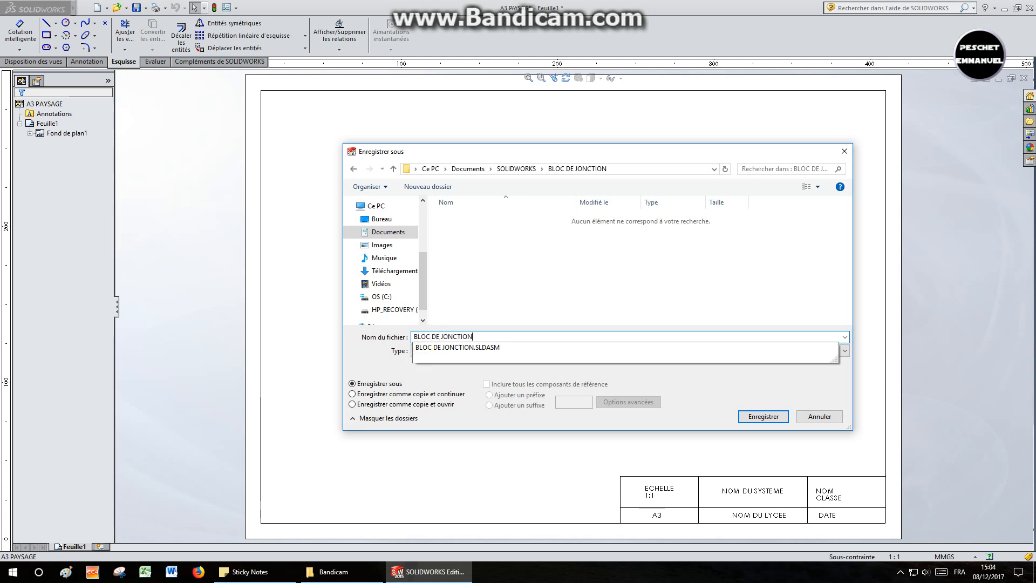
click(766, 416)
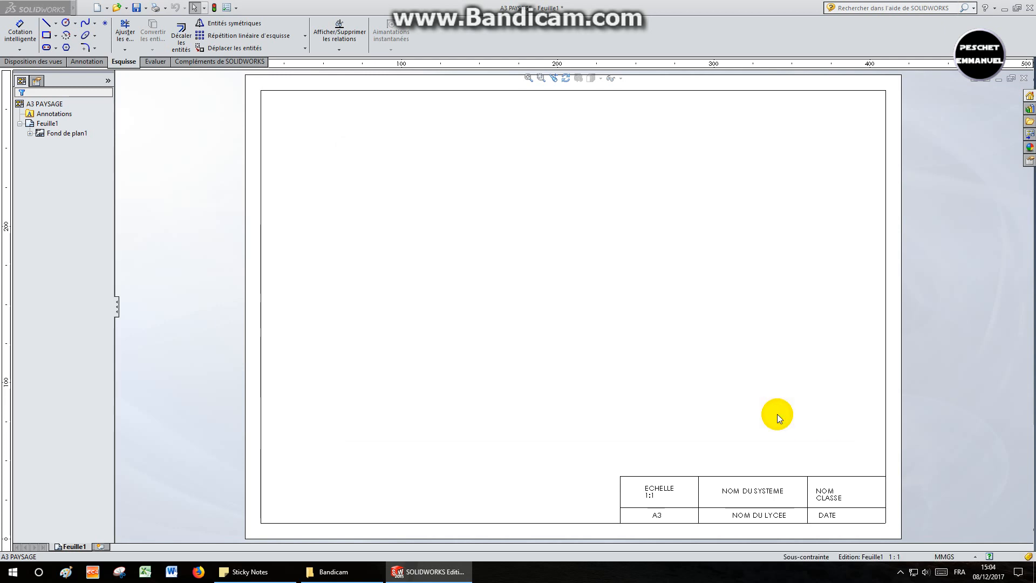
- Insert a model view of the open BLOC DE JONCTION assembly in the left half of the sheet
click(34, 63)
click(37, 45)
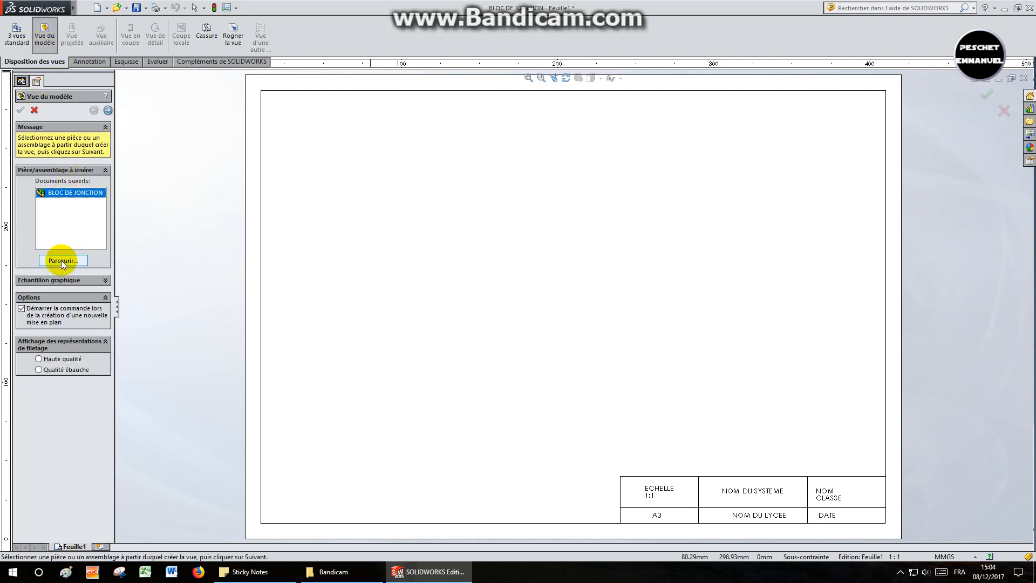
click(108, 111)
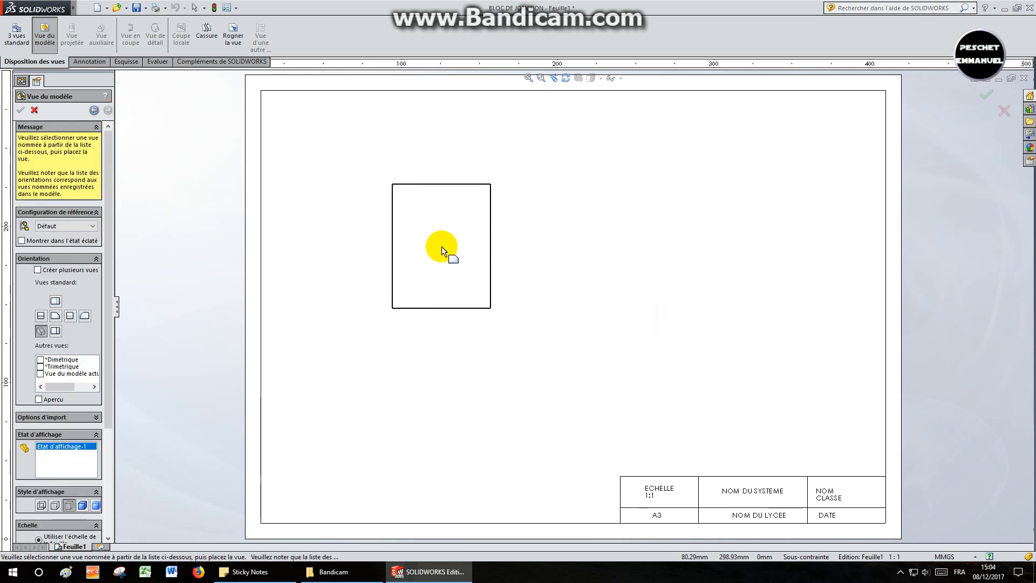
click(398, 293)
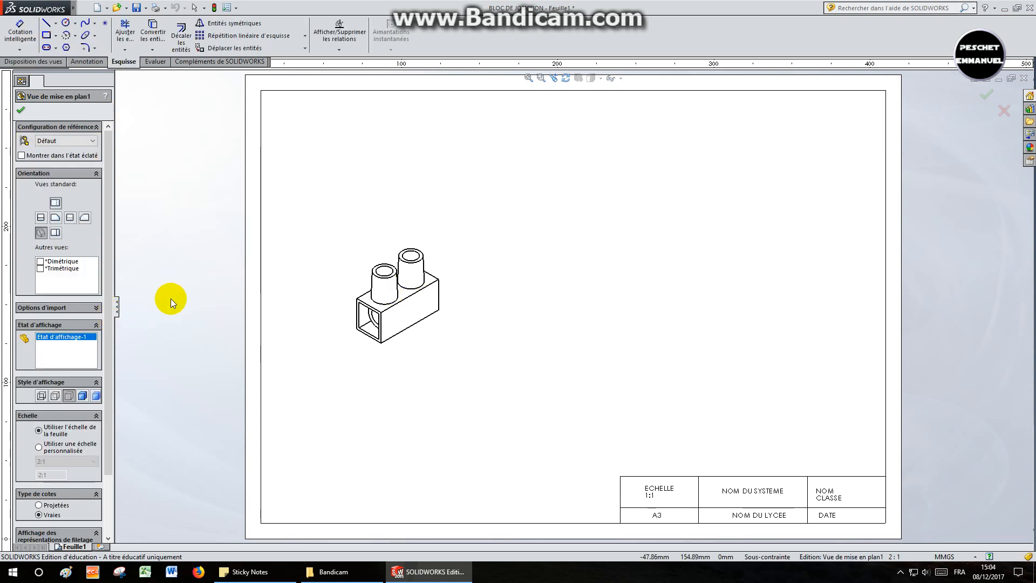
- Change the placed view's orientation to the front view and move it to the upper right area of the sheet
click(55, 234)
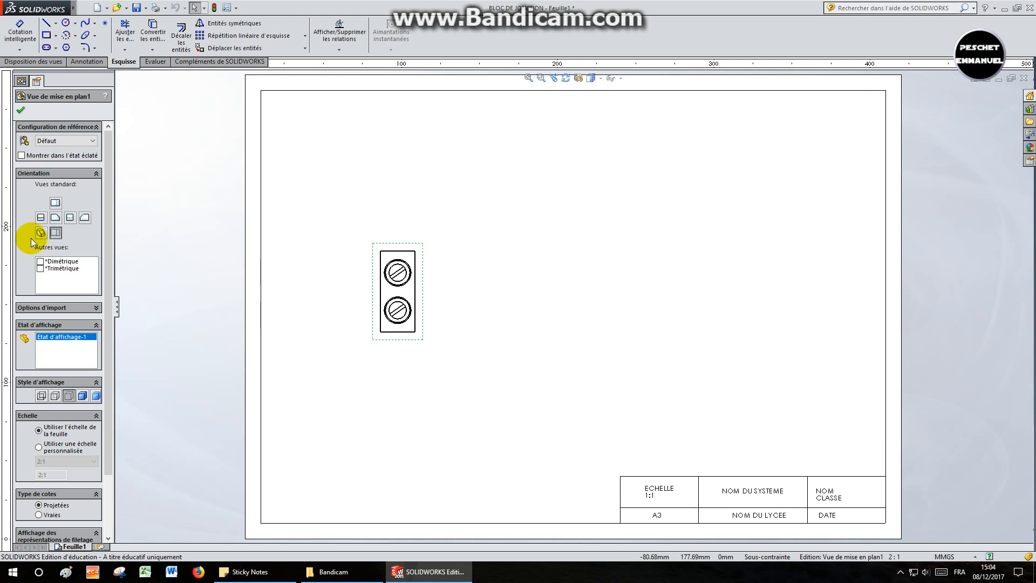
click(70, 218)
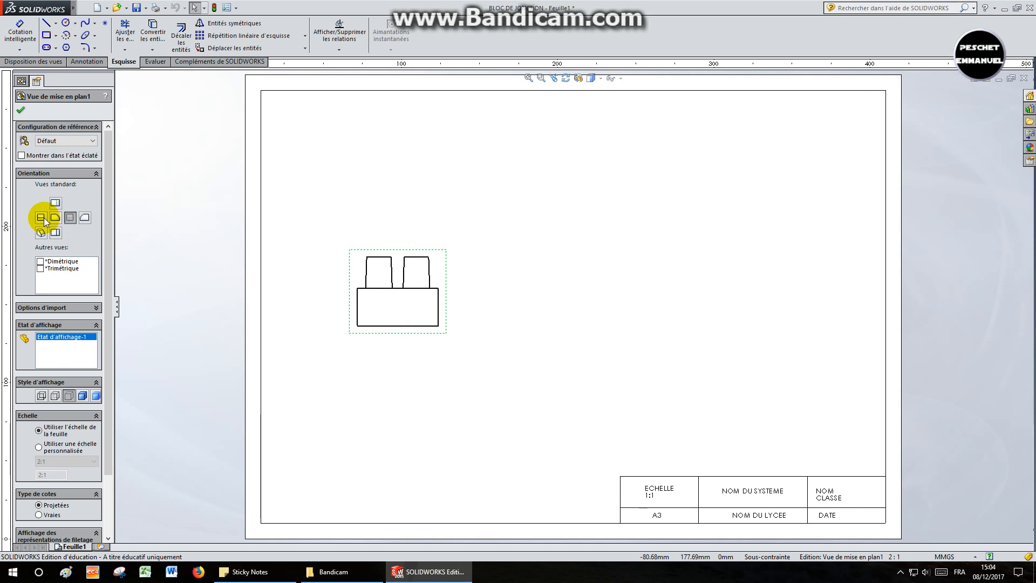
click(54, 204)
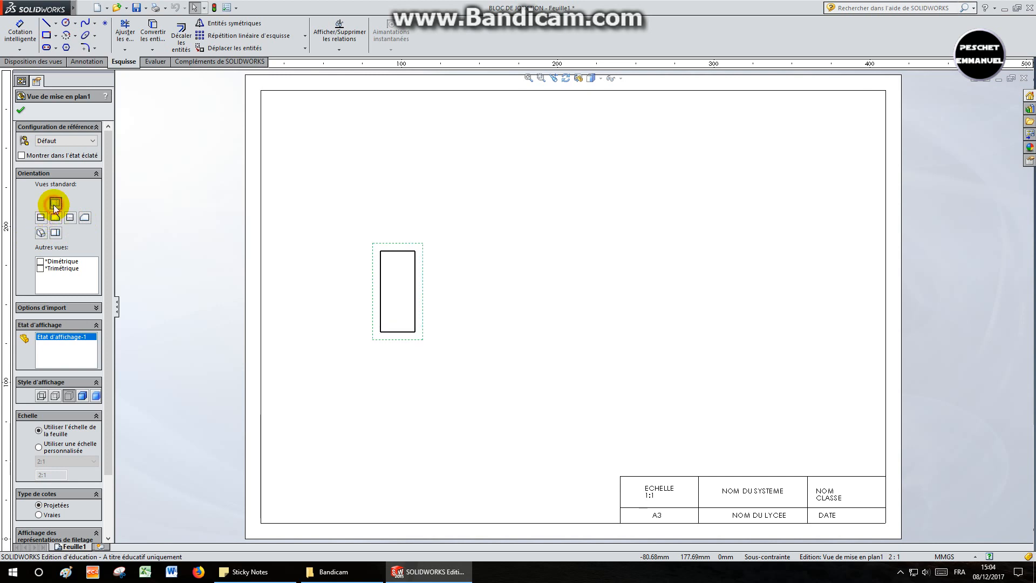
click(84, 218)
click(84, 219)
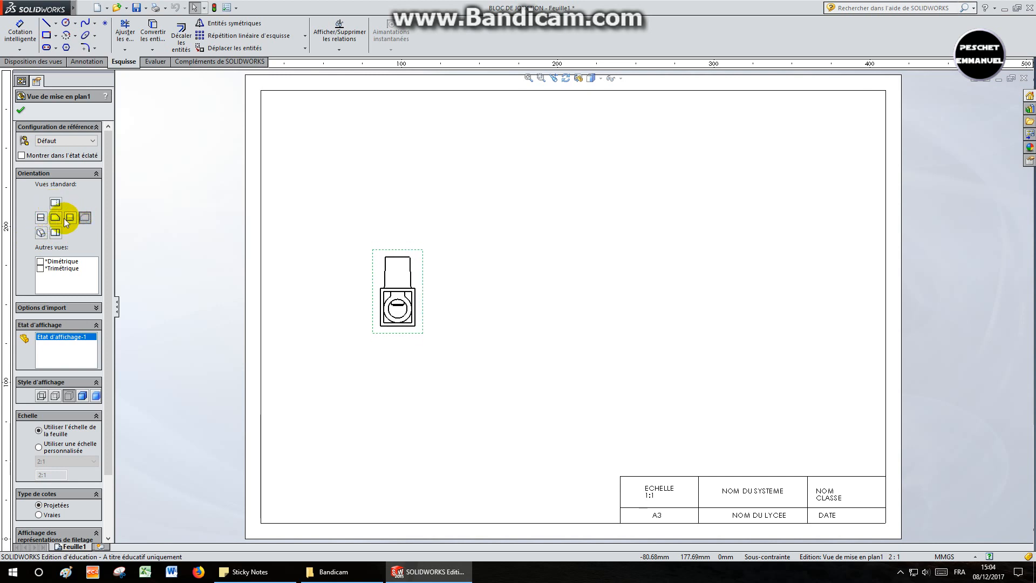
mouse_move(387, 333)
mouse_down()
mouse_move(619, 330)
mouse_move(717, 303)
mouse_move(796, 260)
mouse_up()
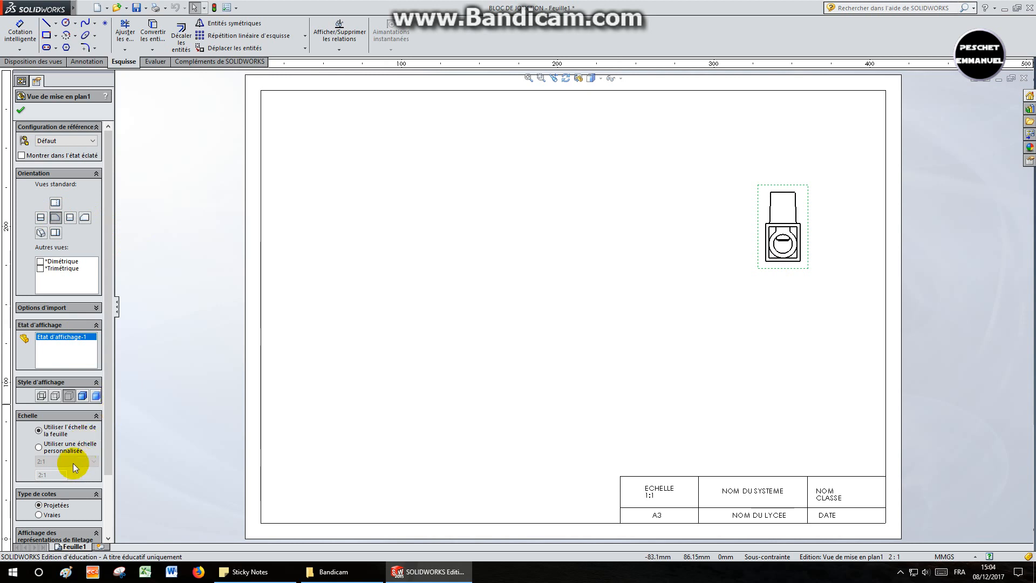
- Give the front view a user-defined custom scale of 3:1
click(55, 459)
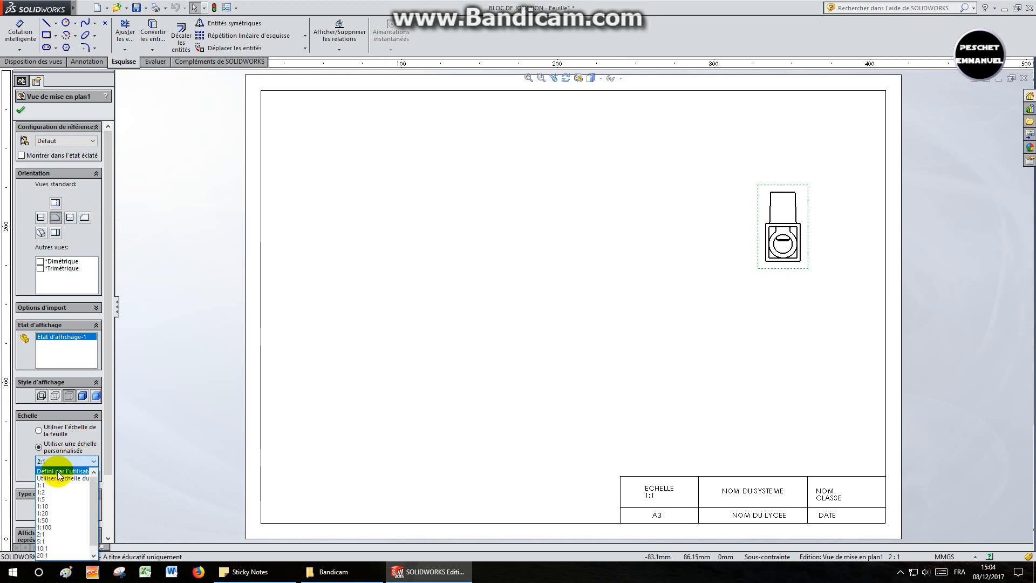
click(58, 472)
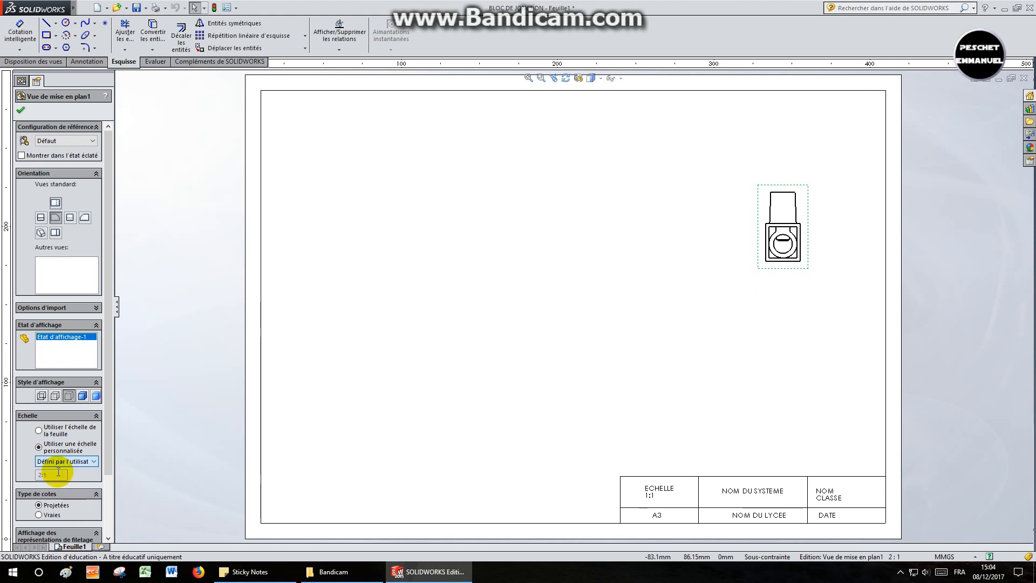
drag(42, 475, 15, 473)
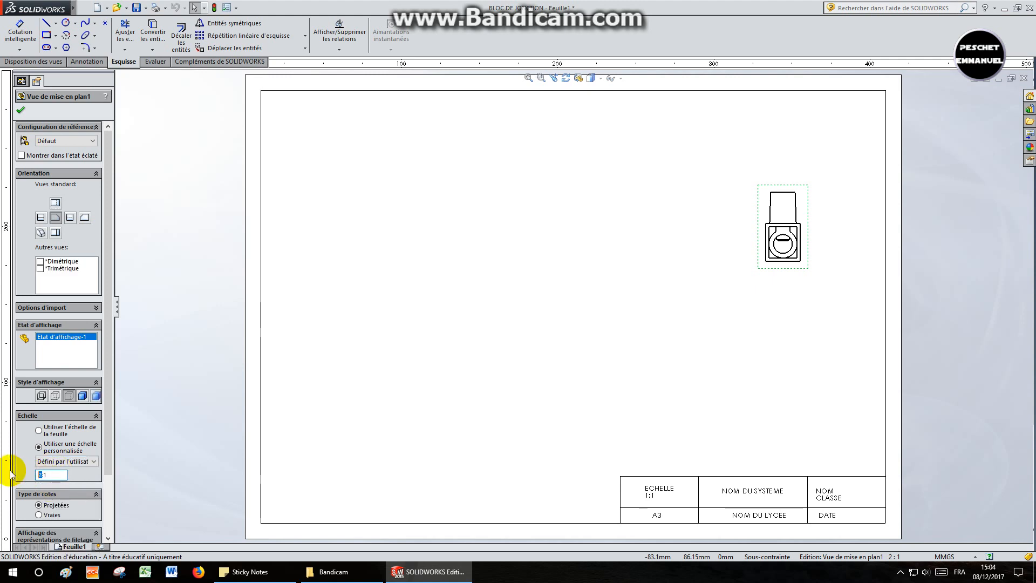
text(3)
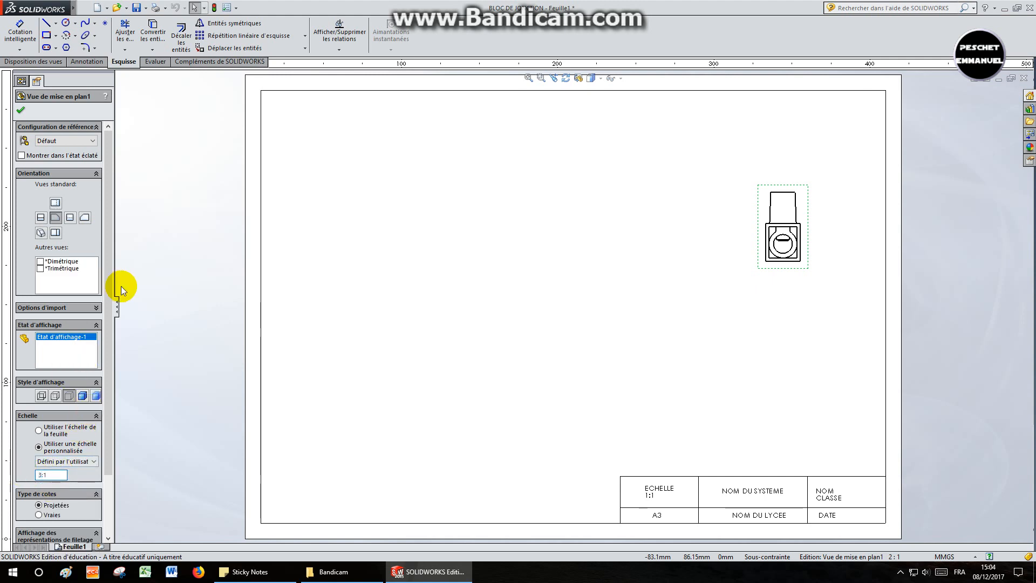
key(Return)
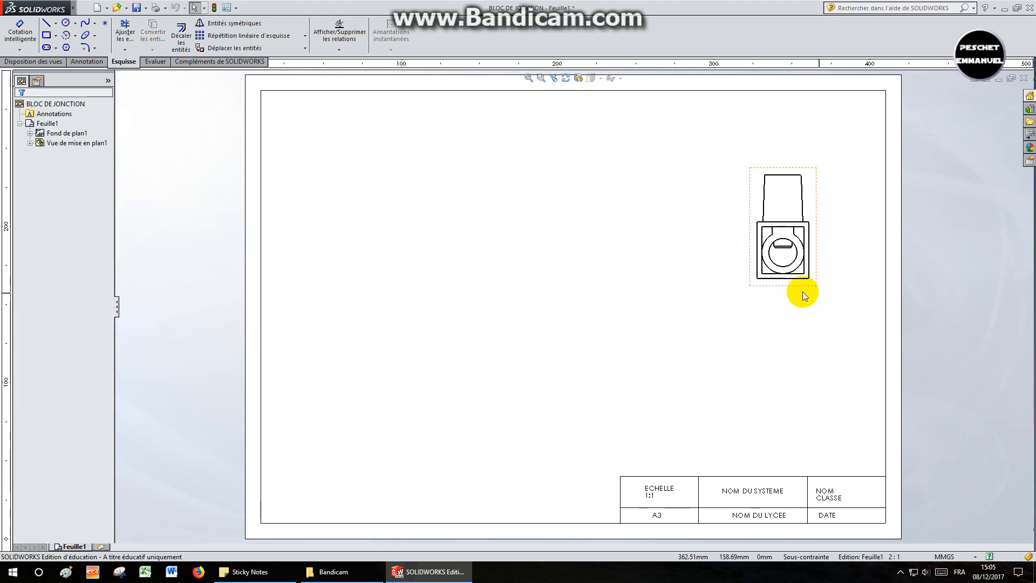
- Start a section view of the front view with a vertical cutting line through the middle of its top edge
click(793, 283)
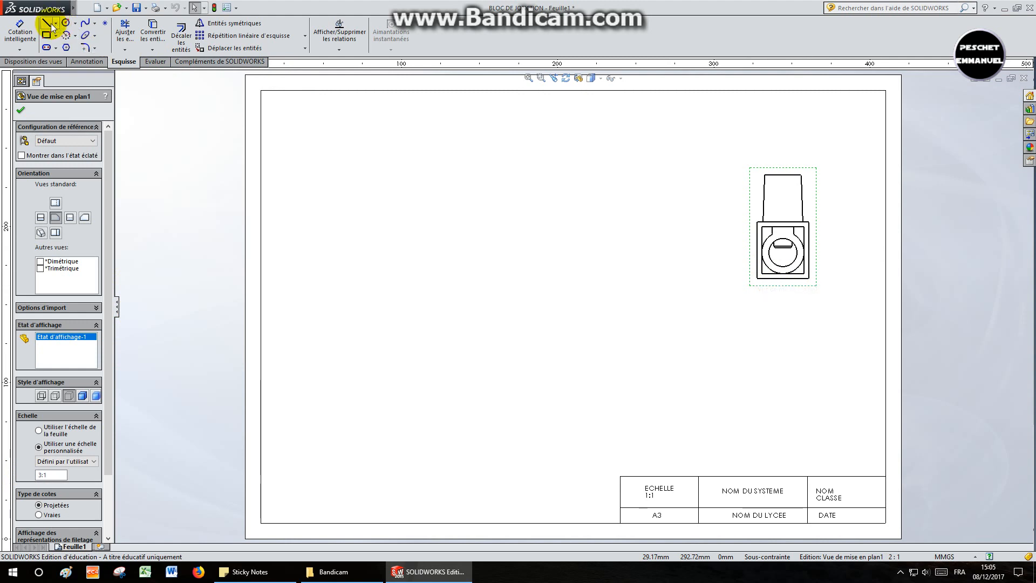
click(48, 63)
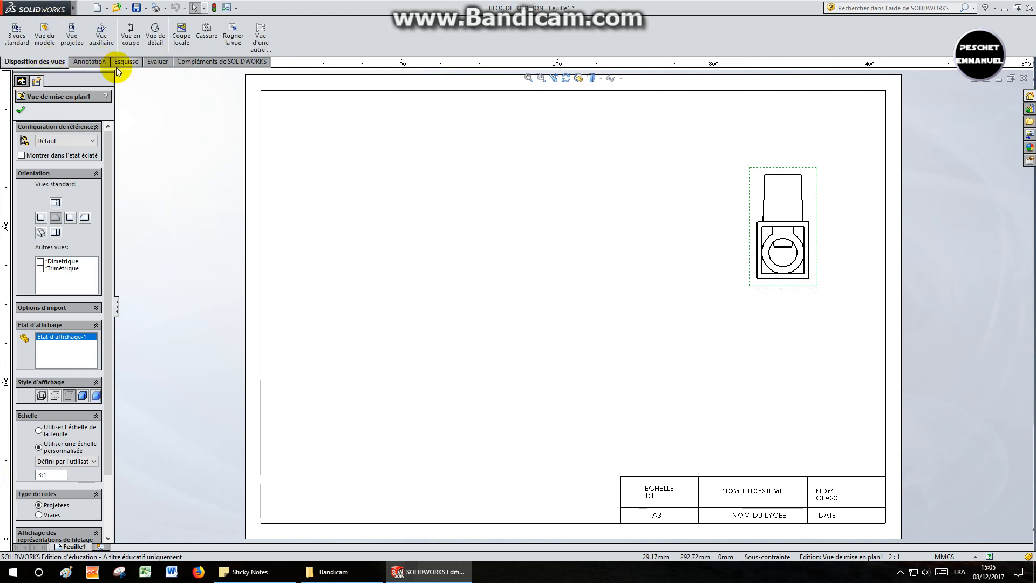
click(132, 34)
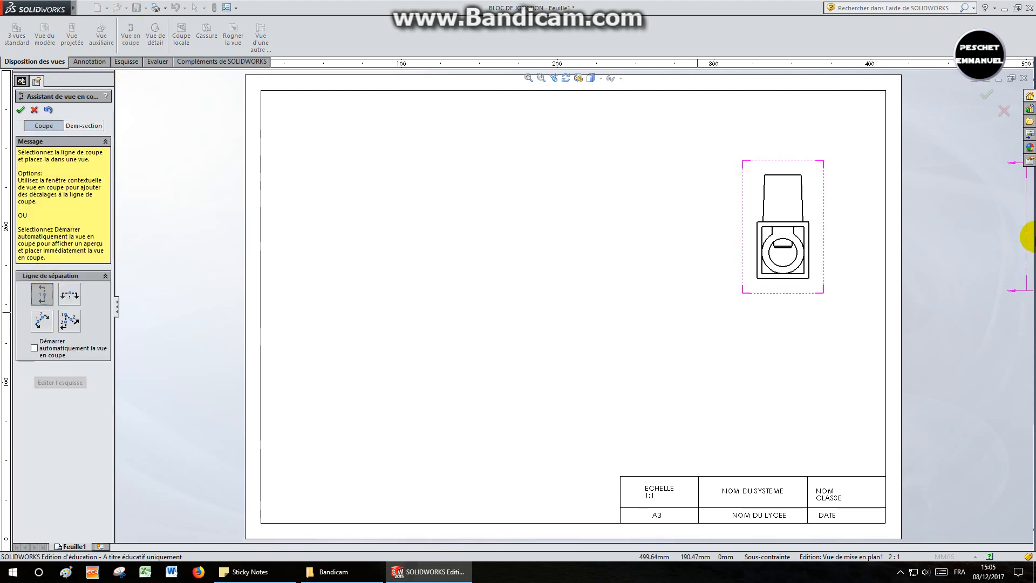
click(783, 175)
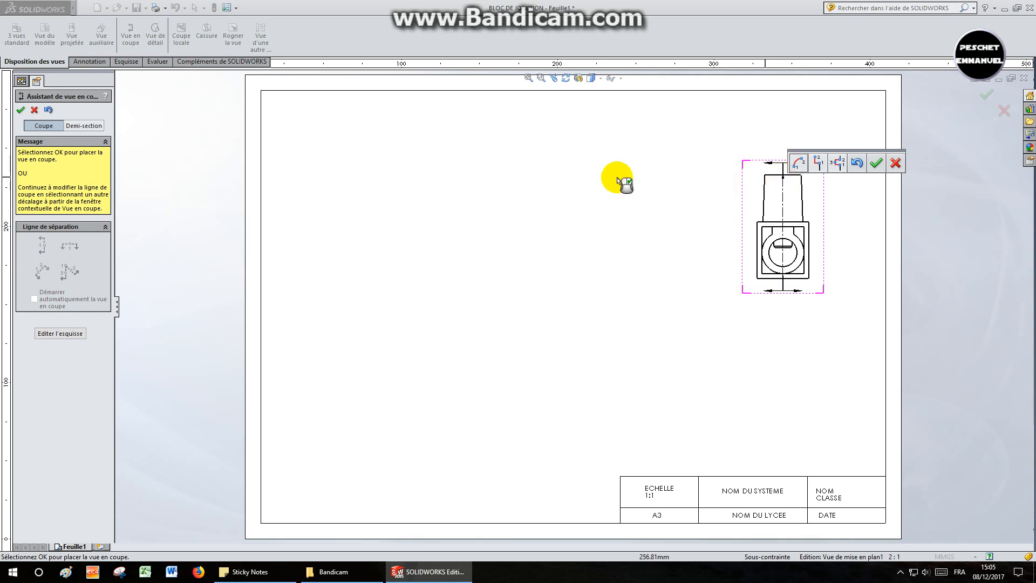
click(875, 162)
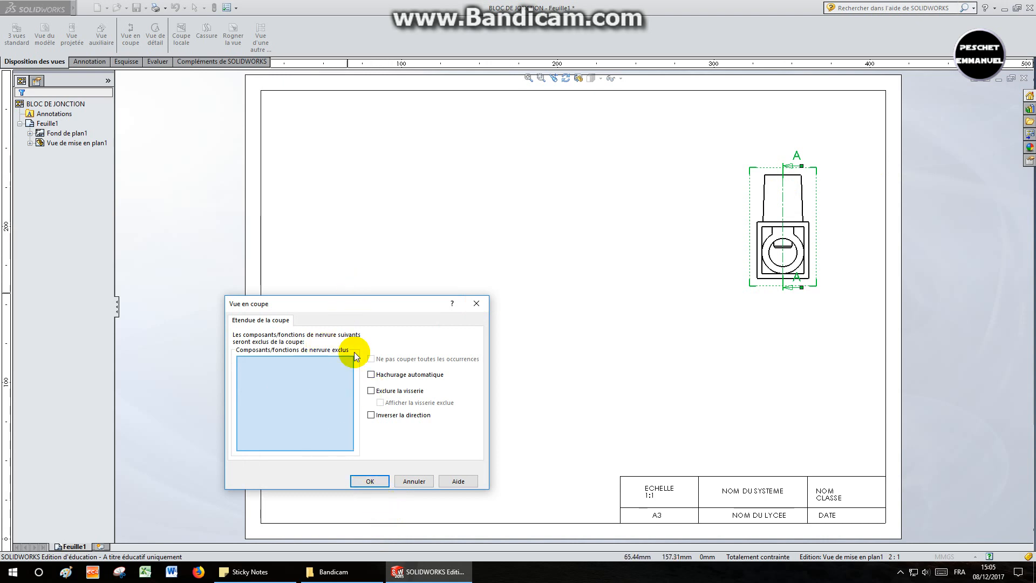
- Exclude the VIS CS M4-8 screw from the section cut and accept the section scope
scroll(729, 259, down, 4)
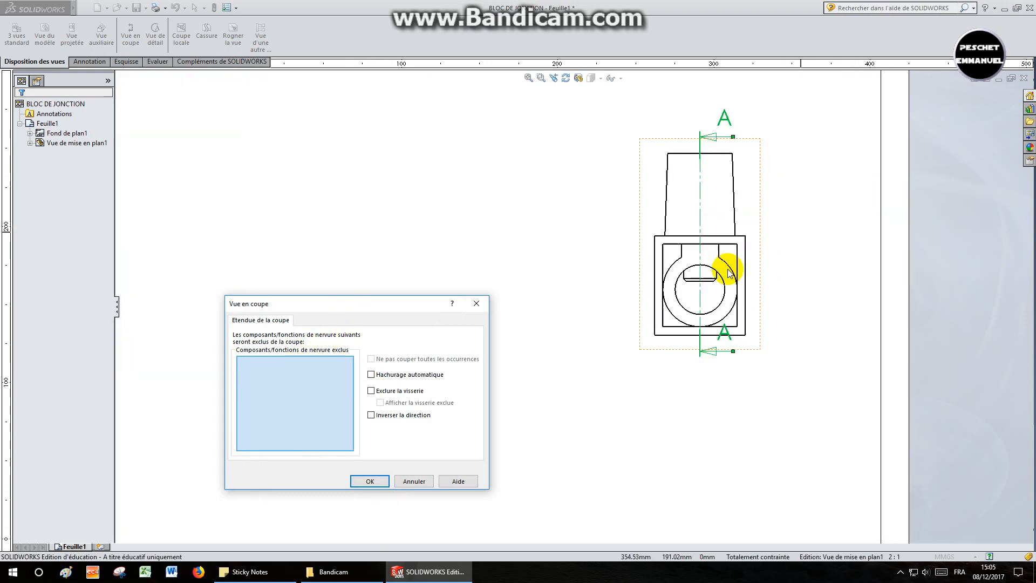
click(642, 301)
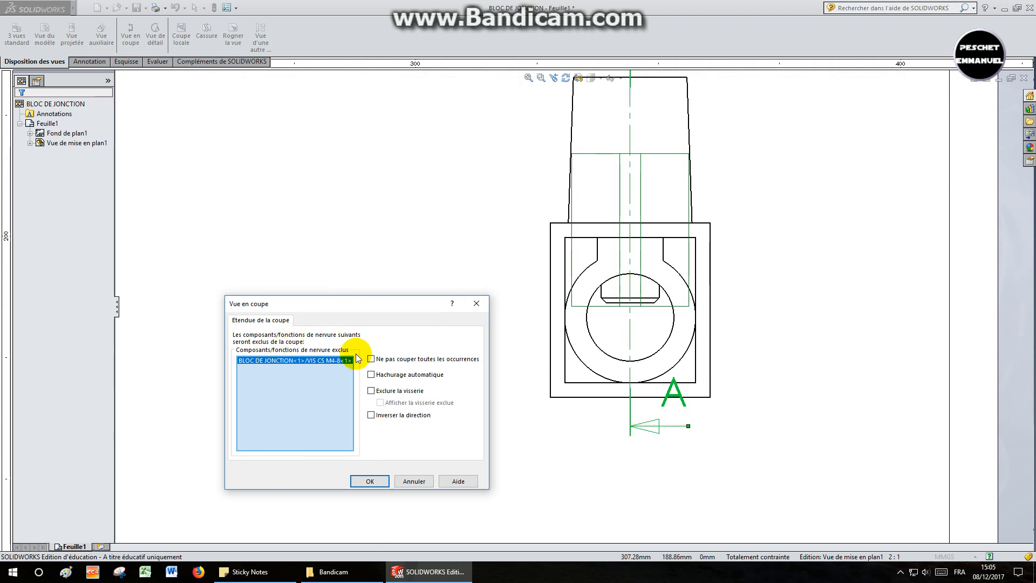
click(371, 480)
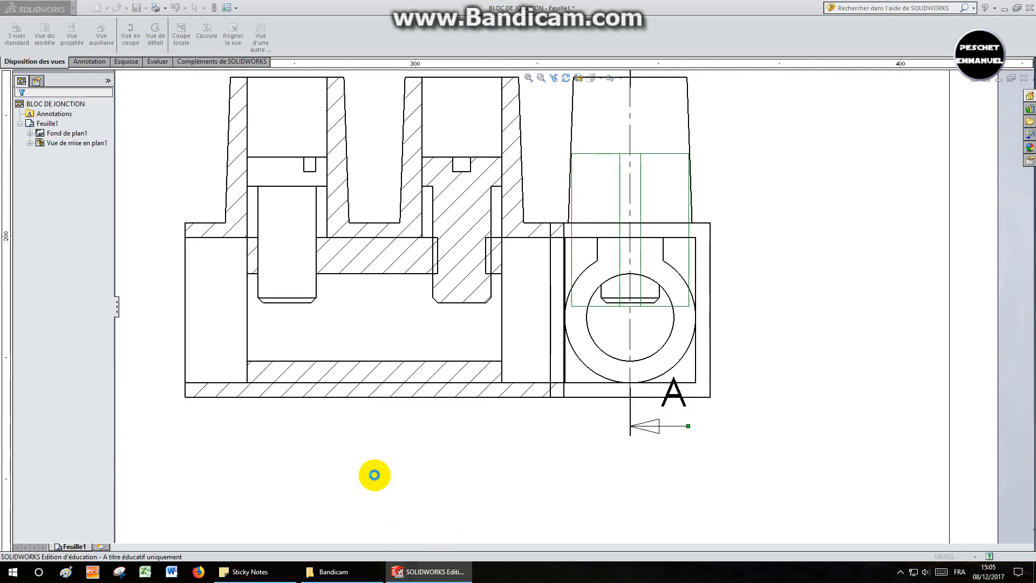
- Place section view A-A to the left of the front view and move its label above the section
scroll(426, 300, up, 3)
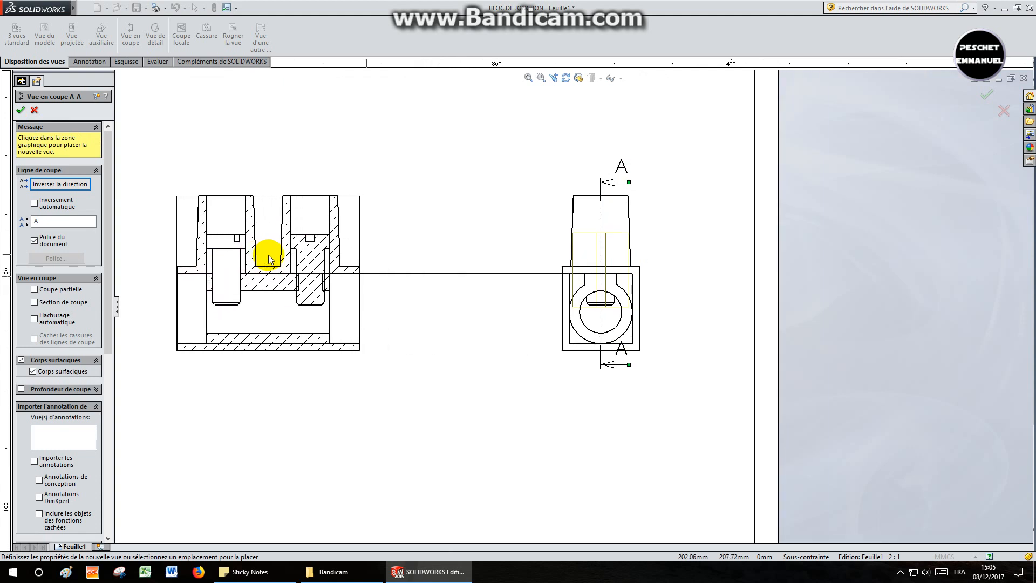
click(270, 260)
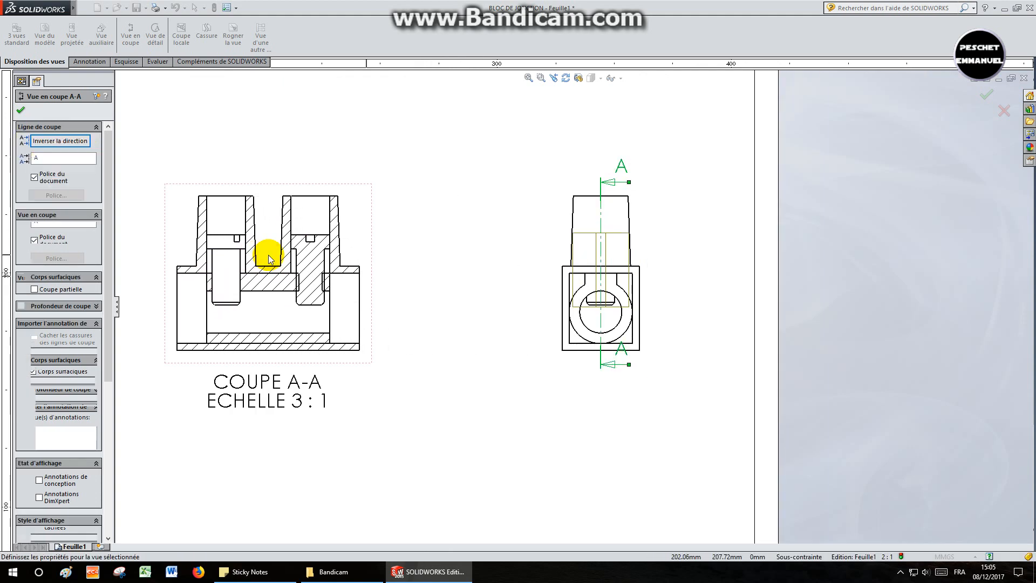
click(20, 109)
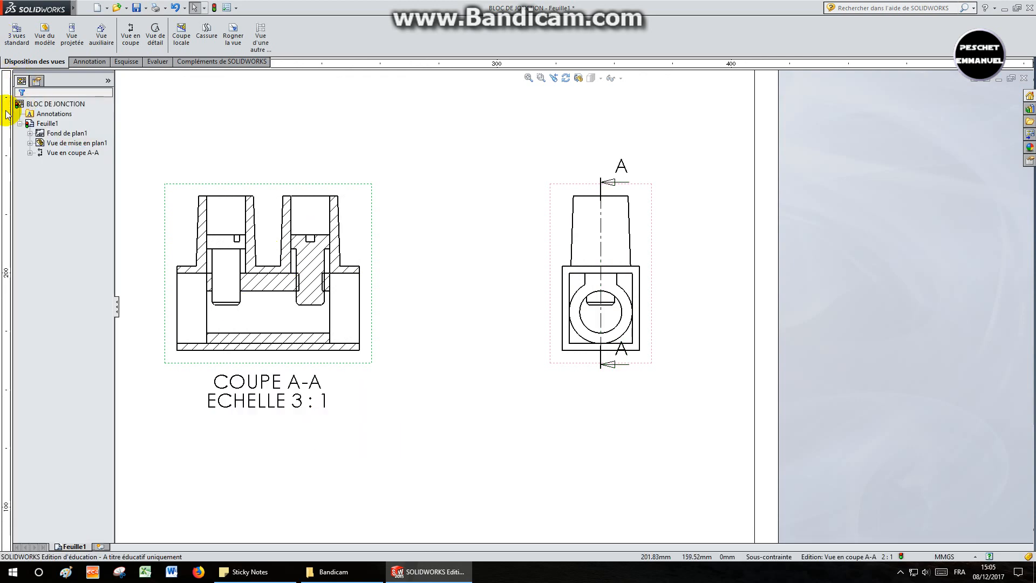
scroll(192, 154, up, 3)
mouse_move(403, 351)
mouse_down()
mouse_move(423, 226)
mouse_move(400, 213)
mouse_up()
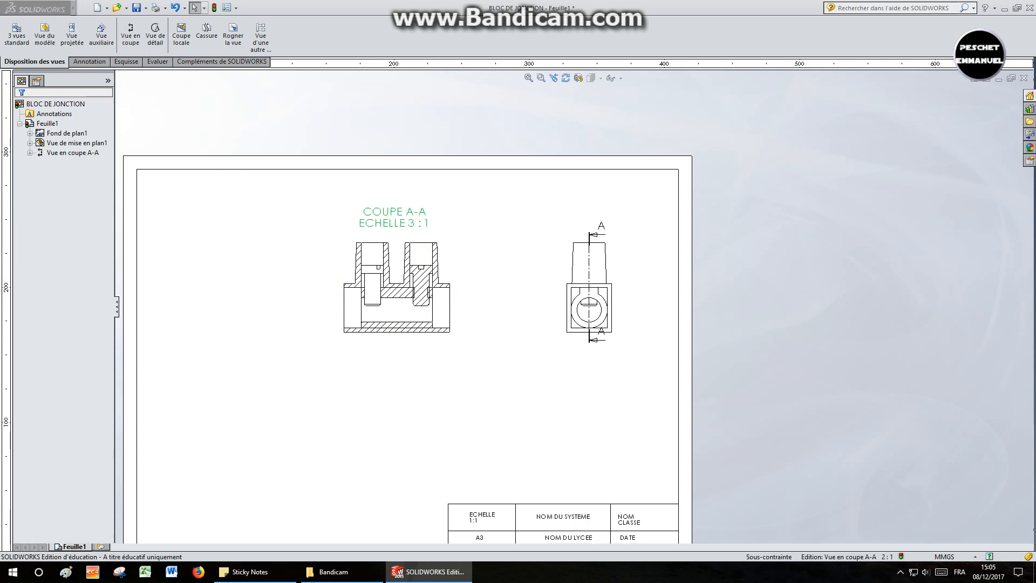
- Move both section letters A in line with the cutting line, one above its upper end and one below its lower end
scroll(577, 248, down, 5)
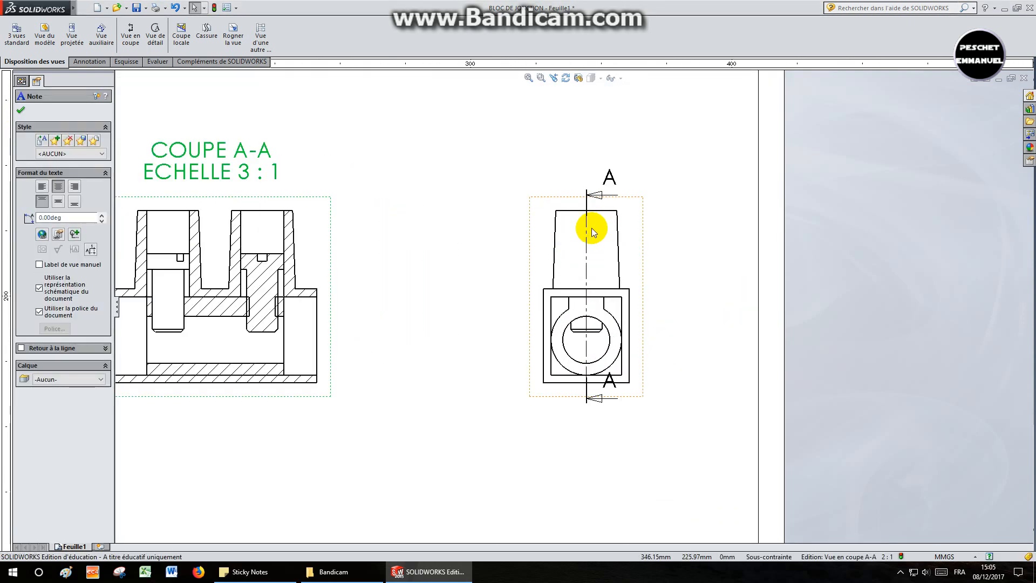
scroll(617, 167, down, 3)
click(584, 213)
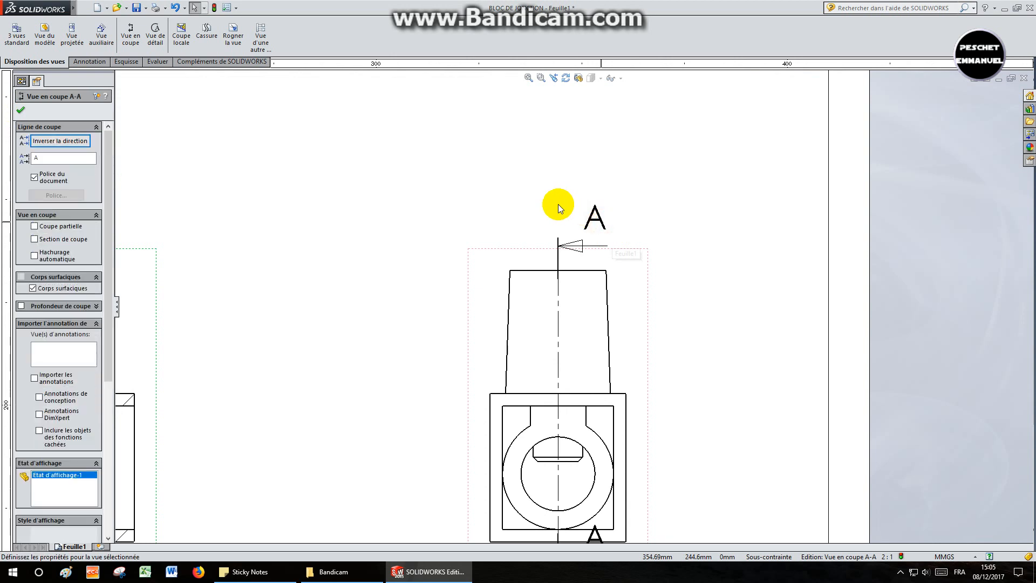
drag(558, 204, 548, 199)
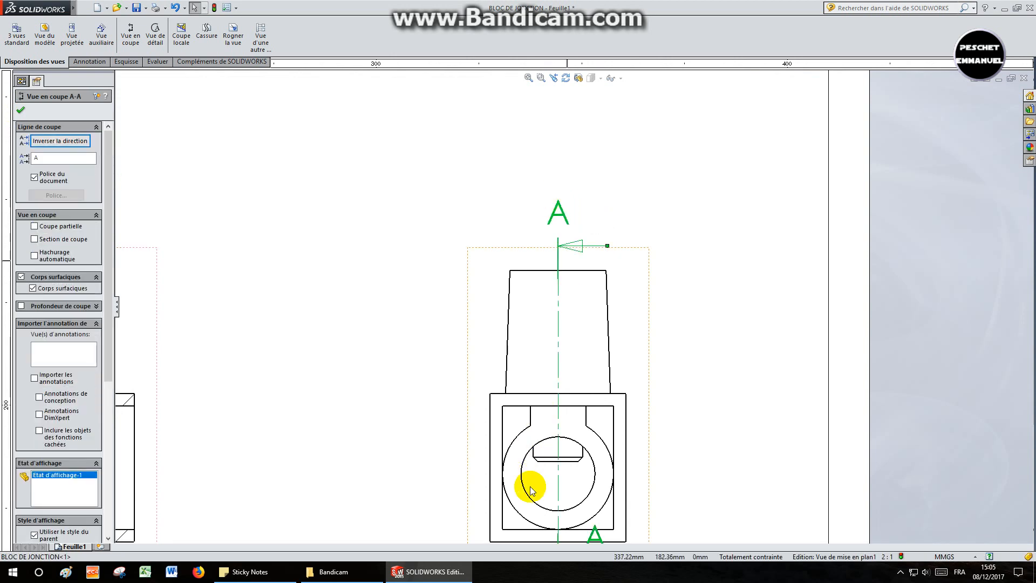
scroll(548, 452, up, 5)
scroll(566, 377, down, 4)
scroll(659, 243, down, 2)
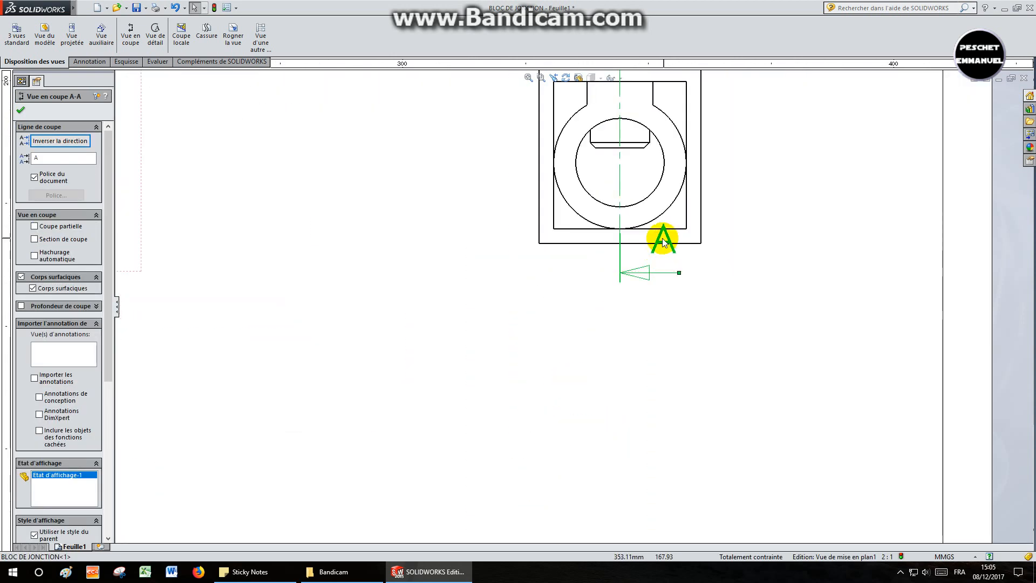
drag(663, 242, 608, 299)
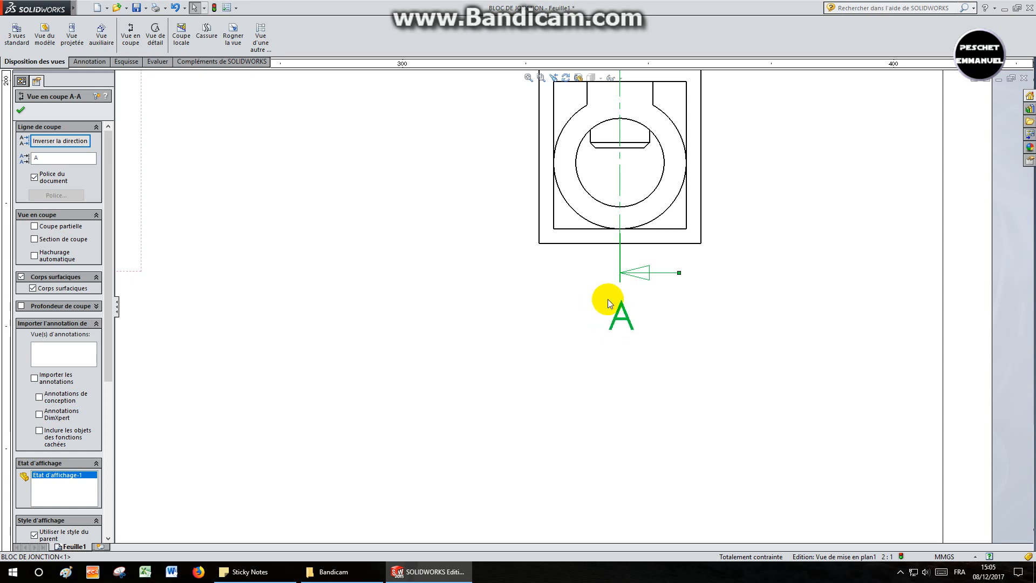
scroll(342, 212, up, 3)
scroll(376, 232, down, 1)
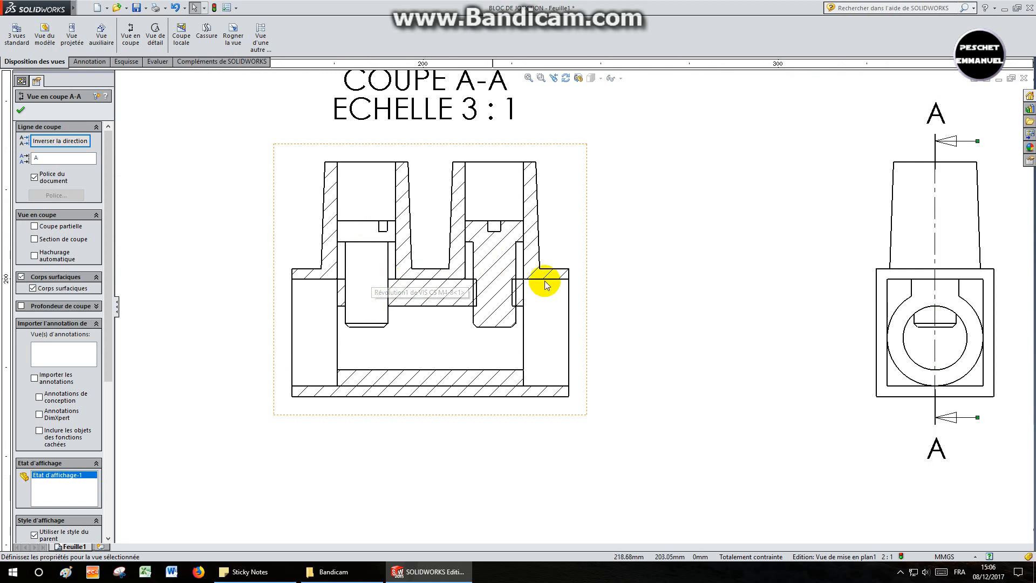
click(21, 110)
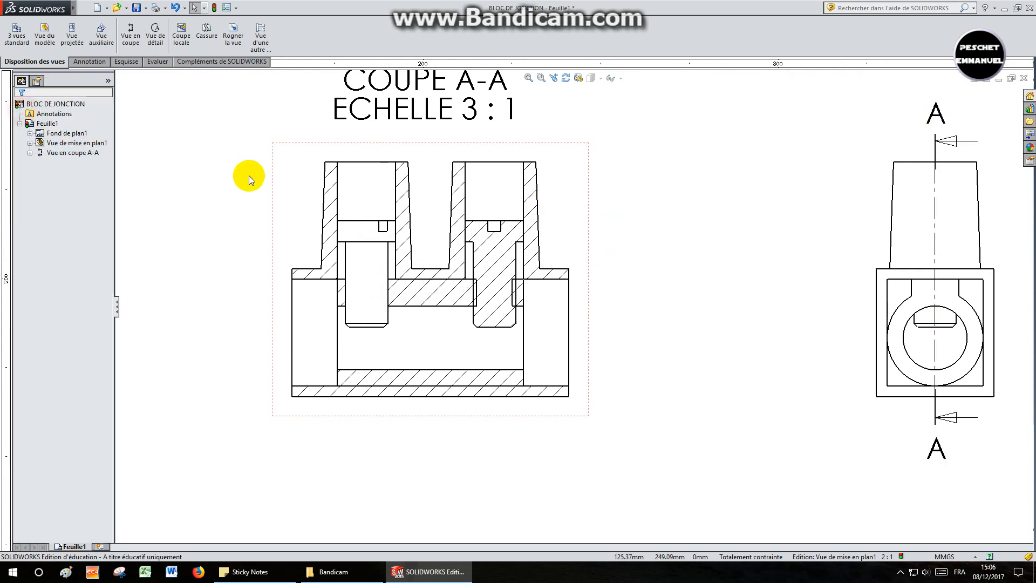
- Exclude the second, still hatched screw from the cut in section view A-A's section scope properties
click(565, 180)
right_click(566, 180)
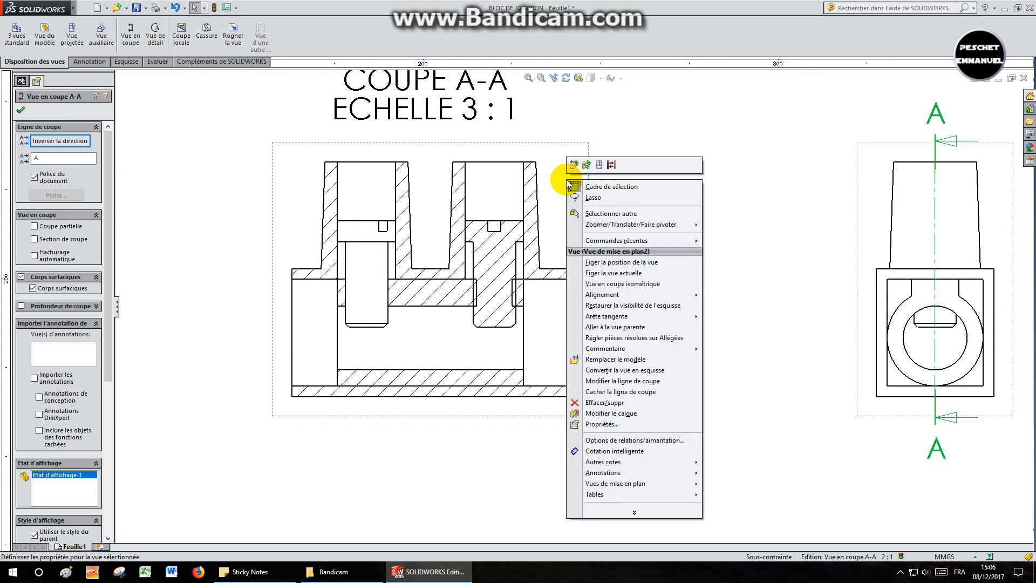
click(601, 424)
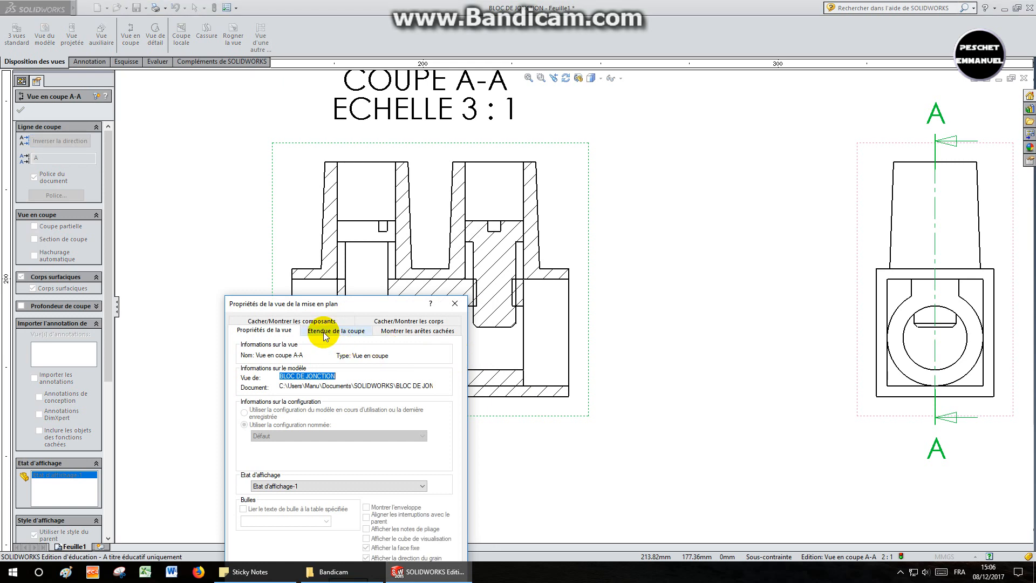
click(326, 335)
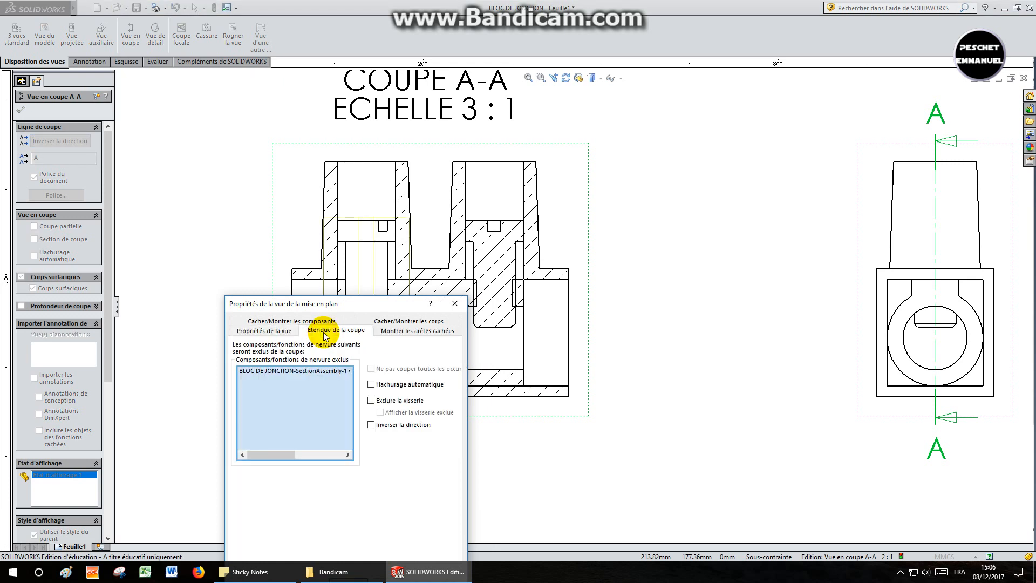
click(499, 258)
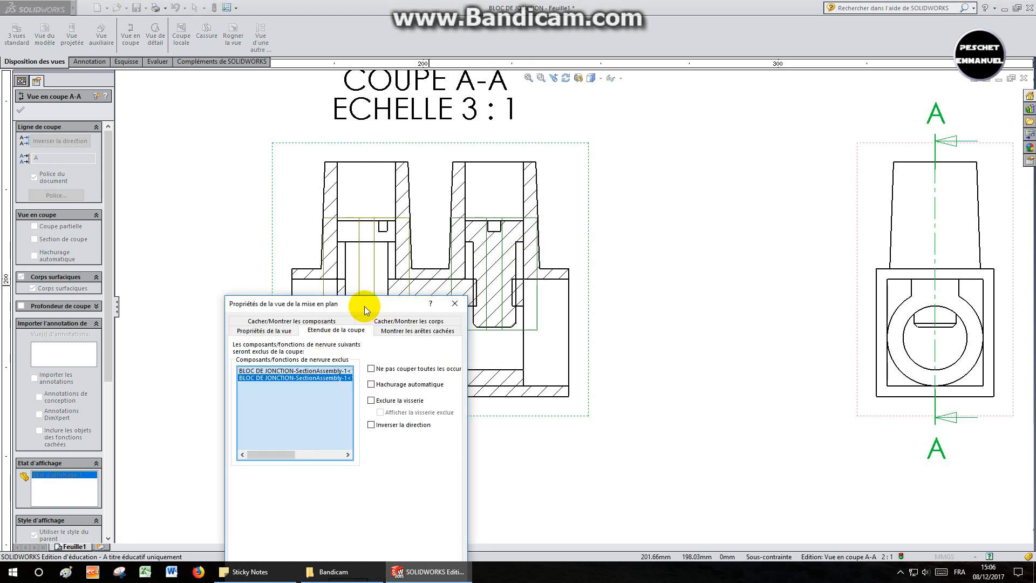
drag(364, 306, 321, 151)
click(305, 428)
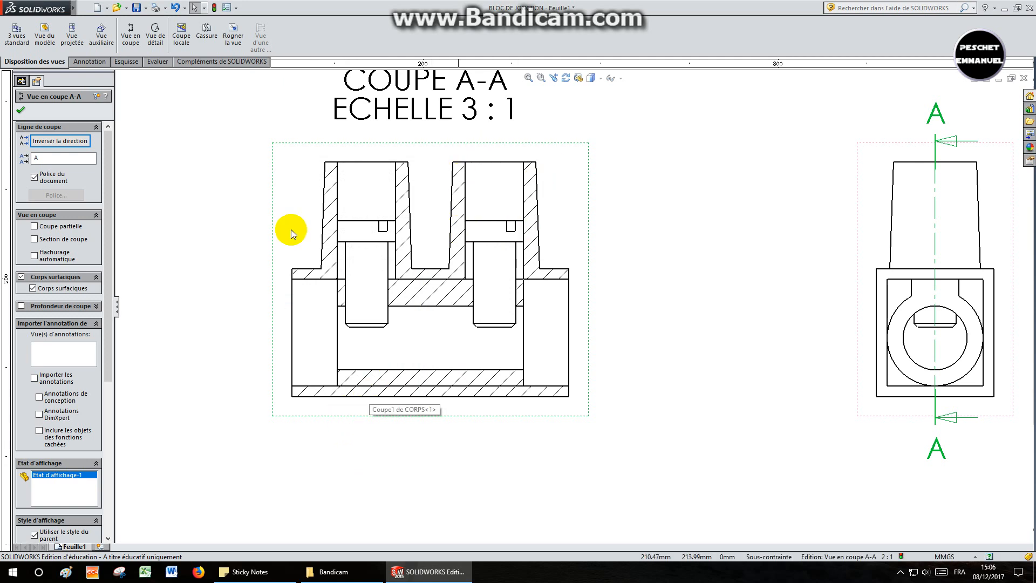
click(20, 111)
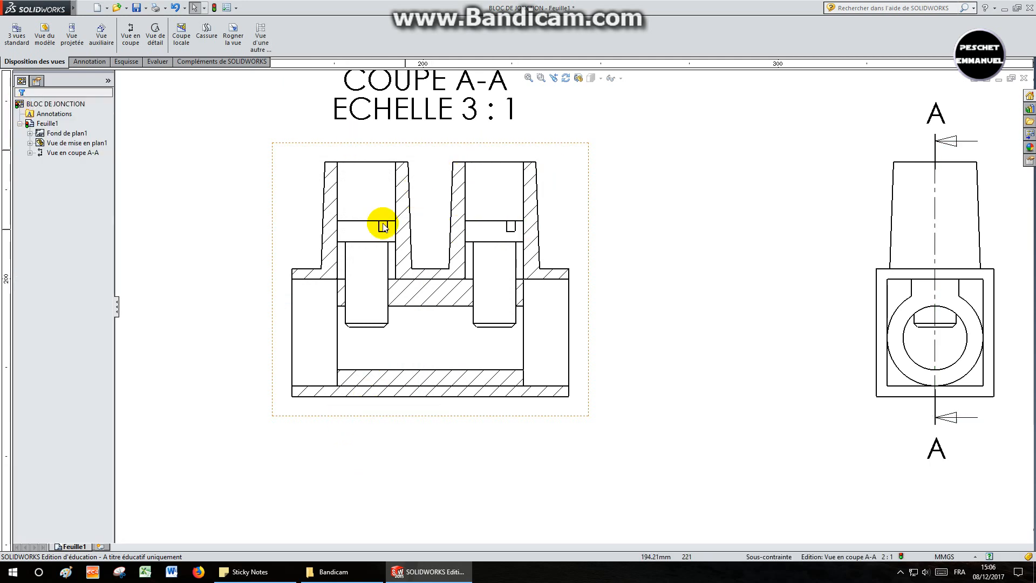
- Turn off the material hatch for the outer body CORPS in the section view and give it the ISO (Plastique) pattern
click(404, 214)
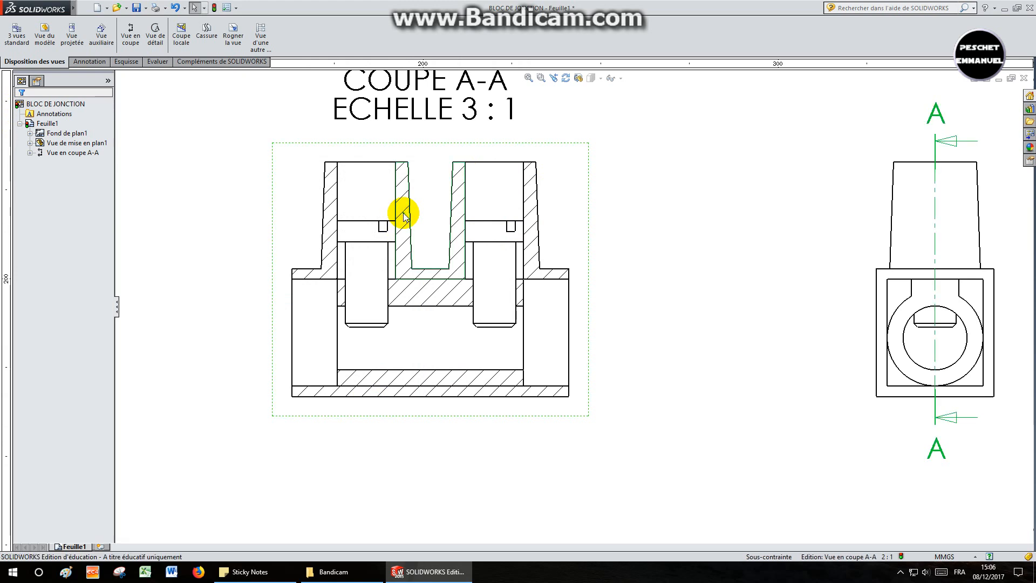
click(404, 168)
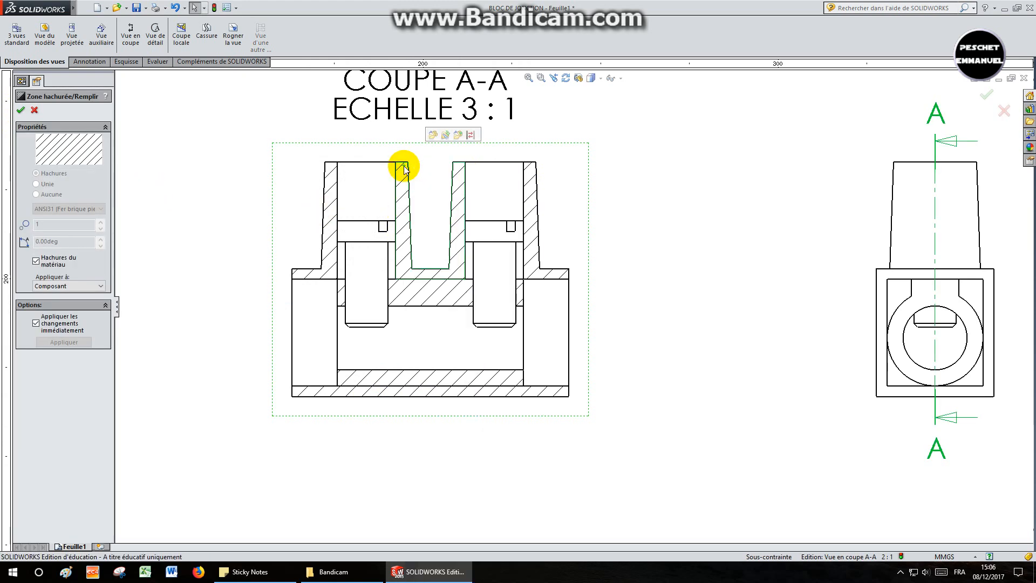
click(52, 264)
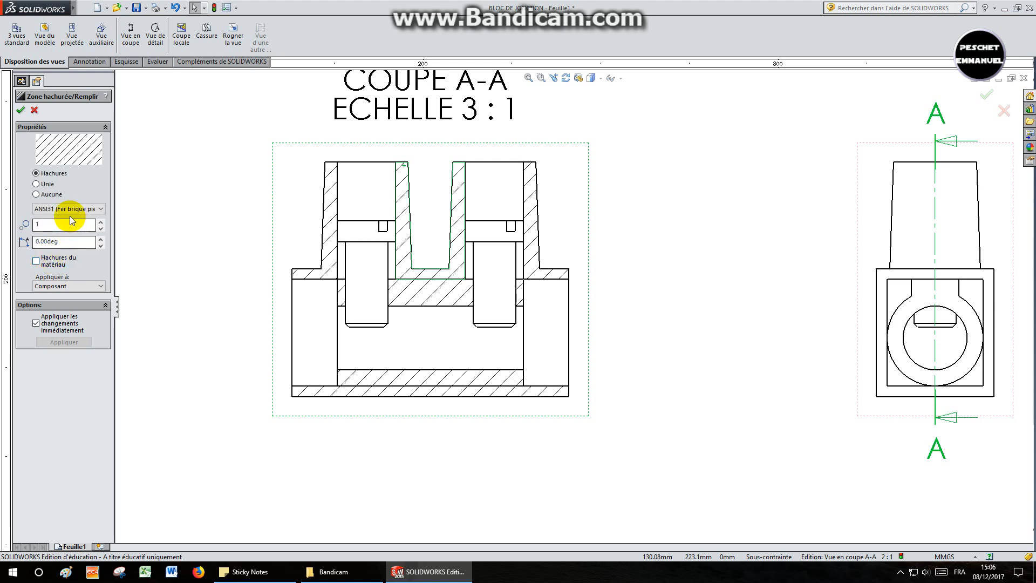
click(68, 208)
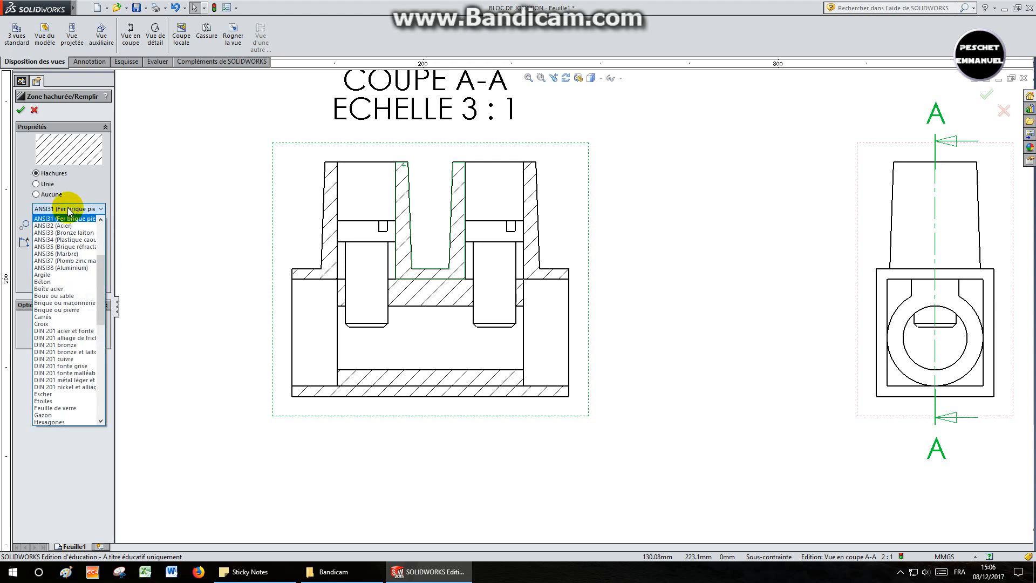
click(66, 240)
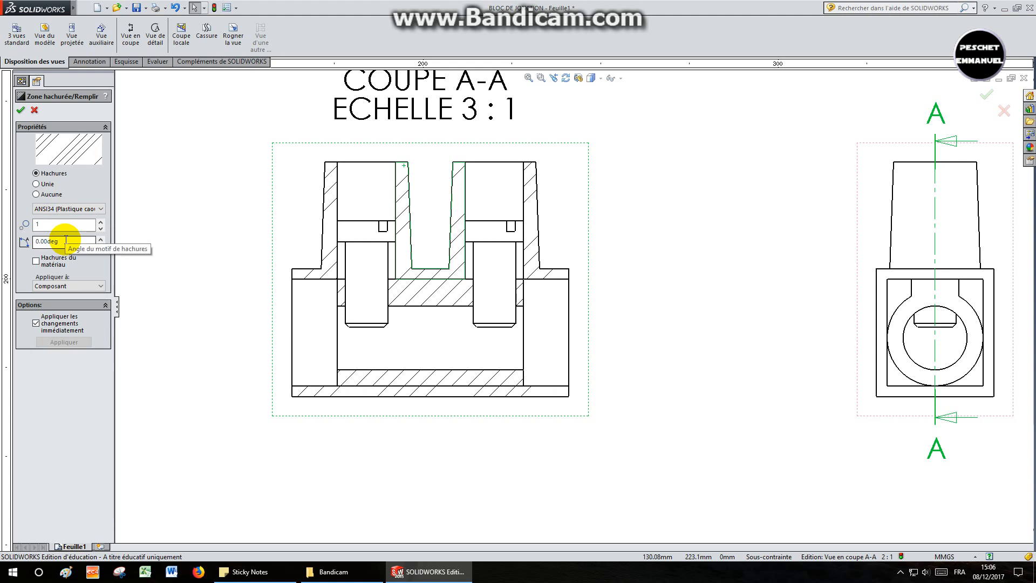
click(70, 210)
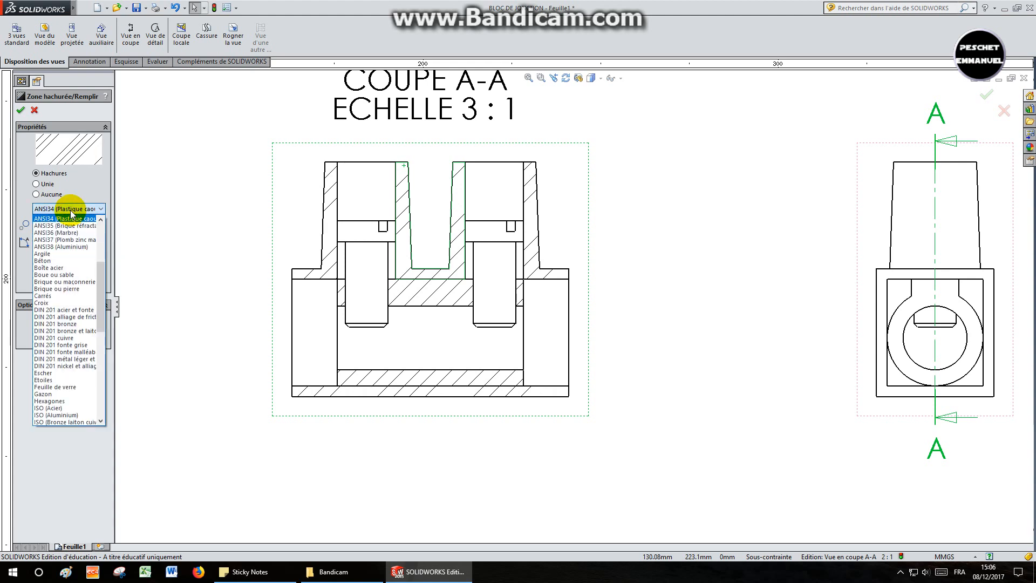
scroll(67, 351, down, 2)
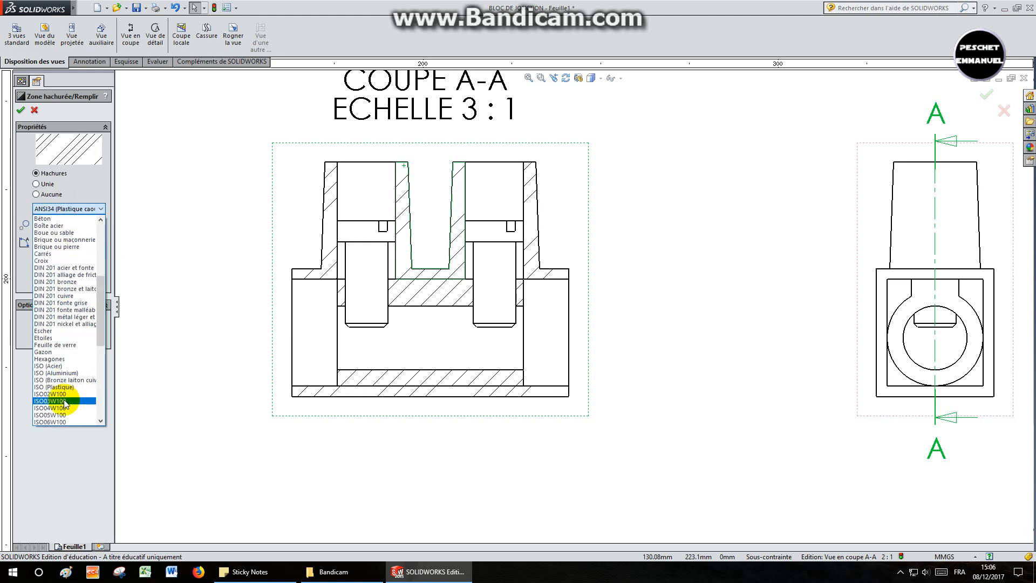
click(63, 387)
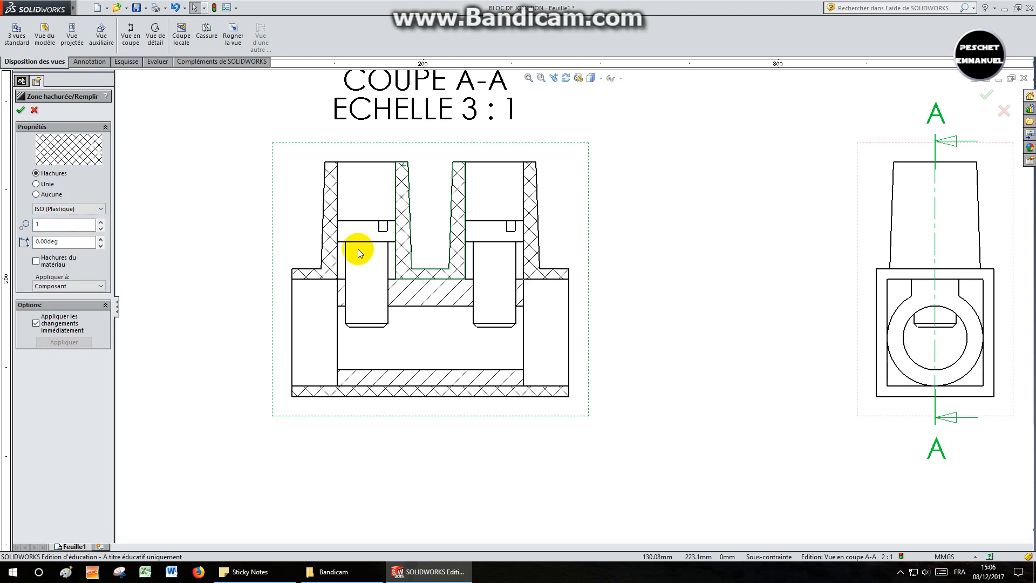
click(22, 111)
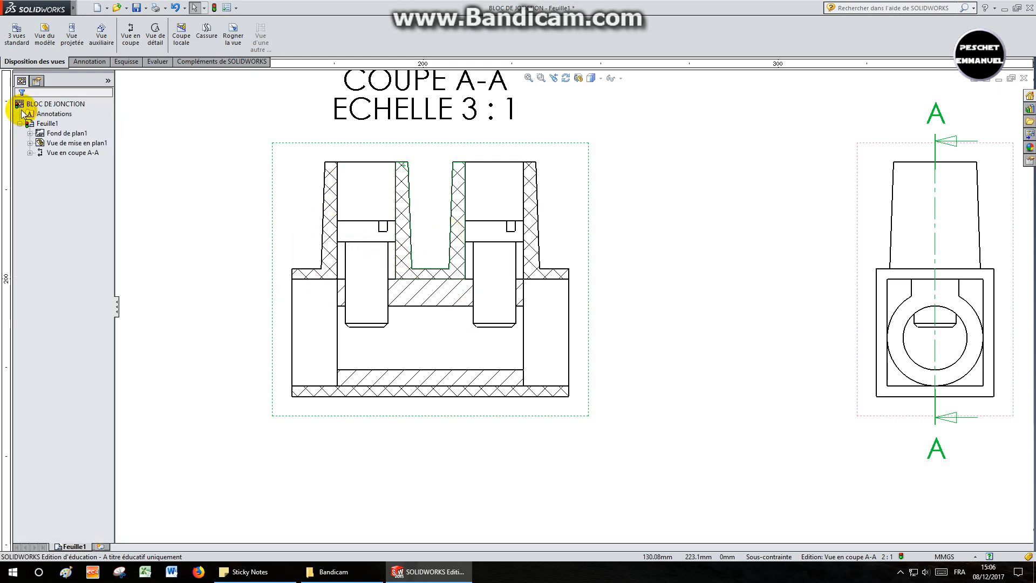
- Turn off the material hatch for the inner sleeve in the section view and give it the ISO bronze/brass (Bronze laiton) pattern
click(423, 297)
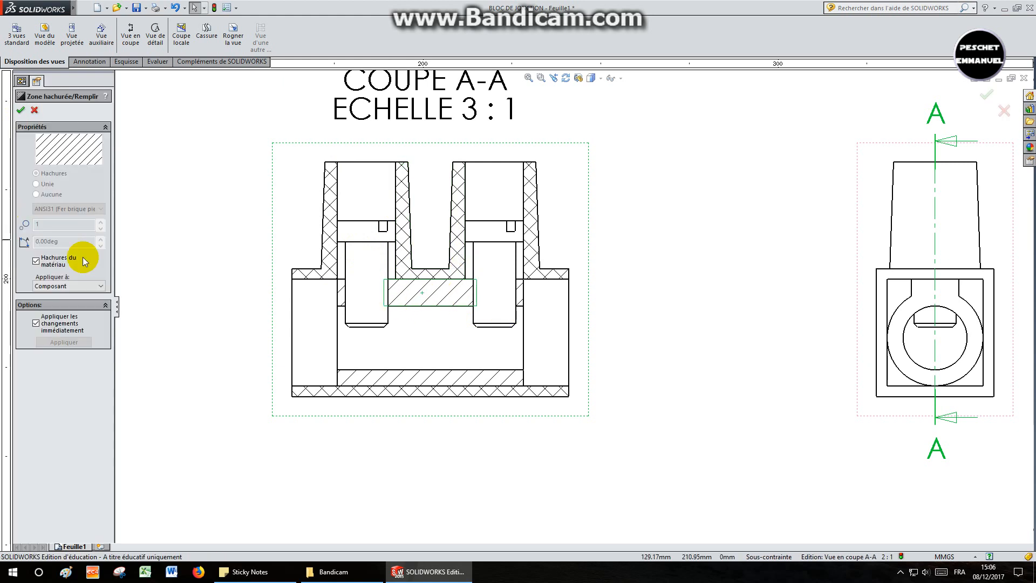
click(42, 260)
click(81, 209)
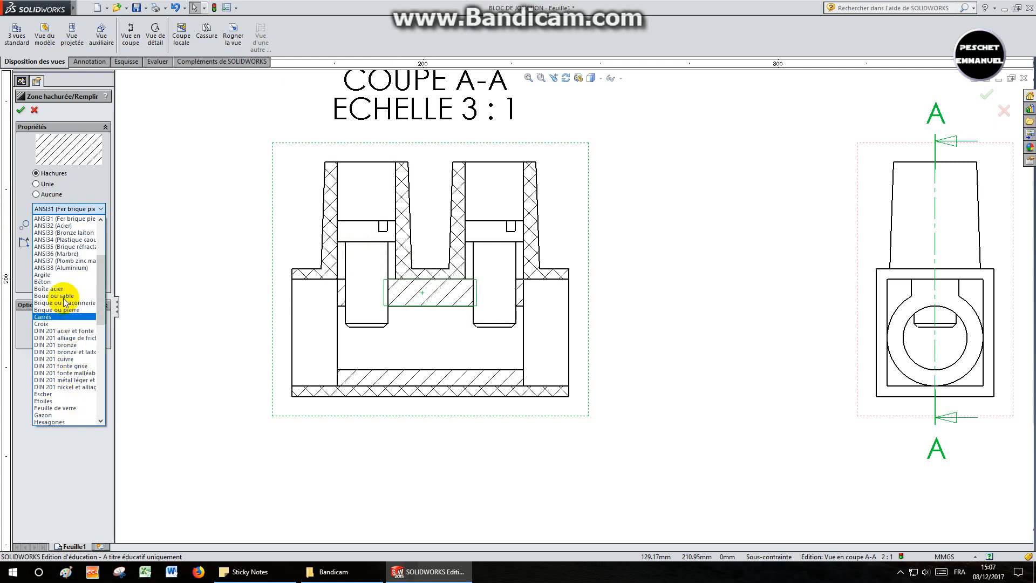
scroll(65, 324, down, 2)
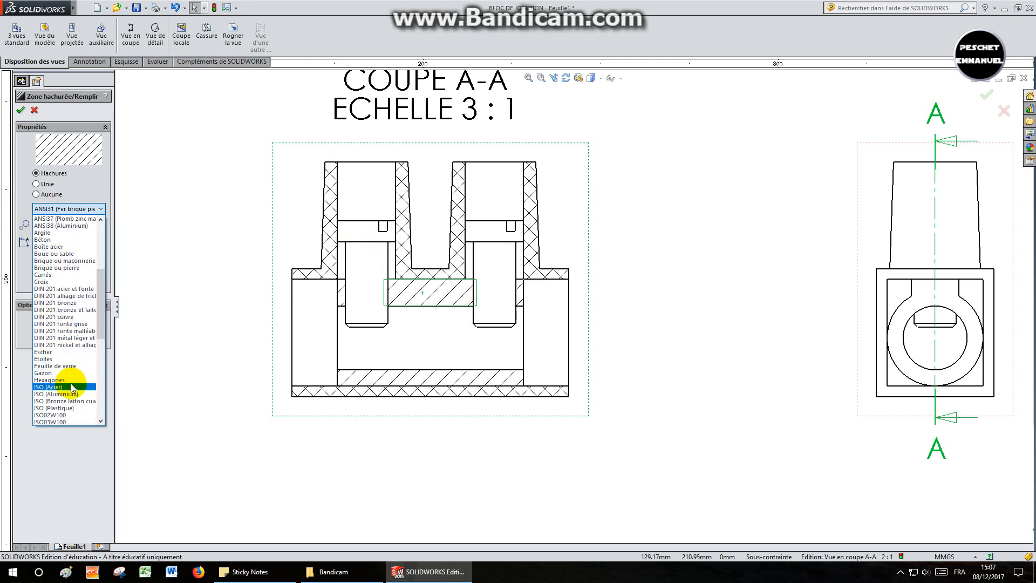
click(70, 401)
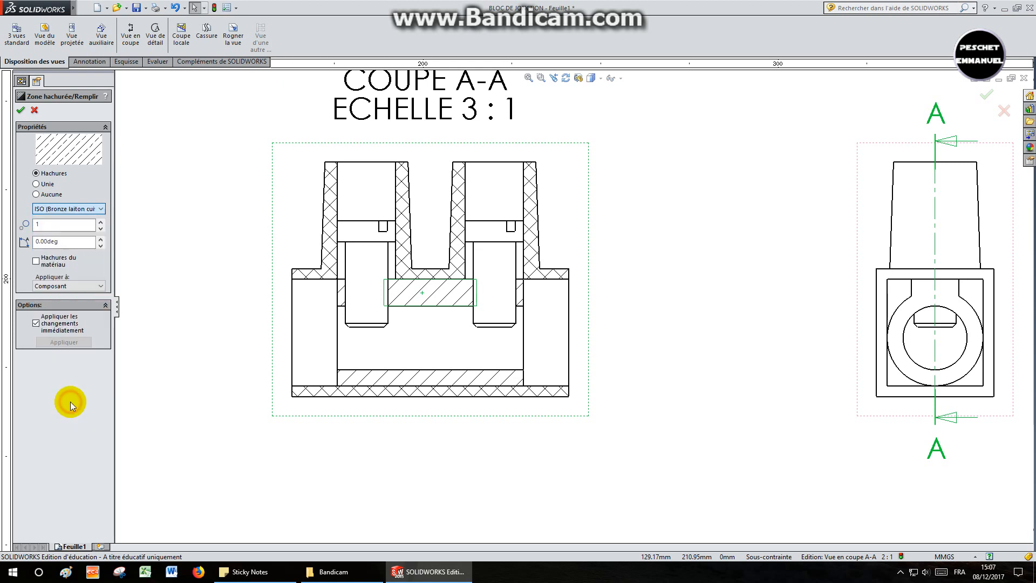
click(21, 110)
click(195, 241)
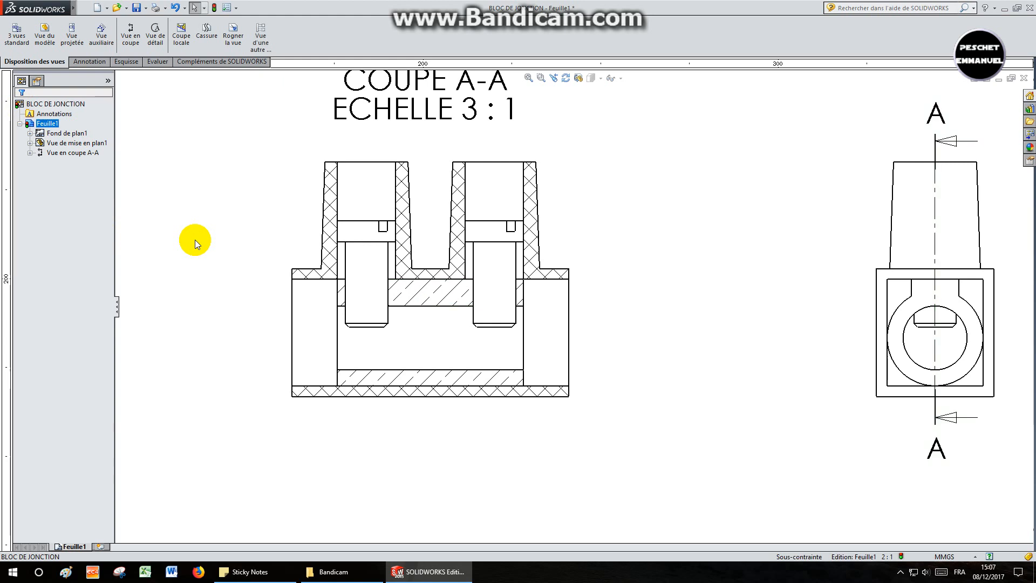
- Attach a circular item-number balloon to the CORPS body's hatched right wall and place it to the upper right of the section view
key(f)
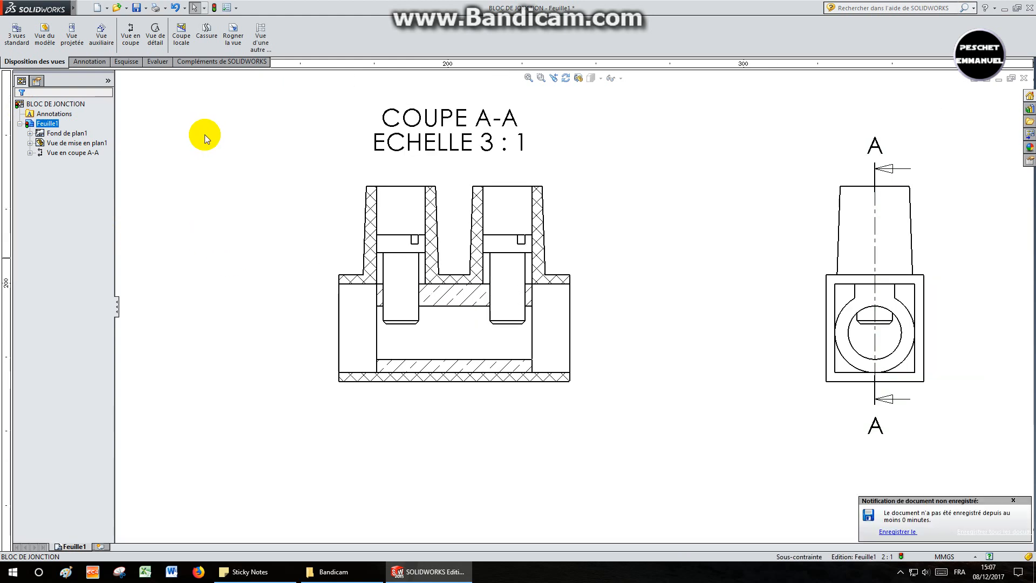
click(89, 60)
click(193, 26)
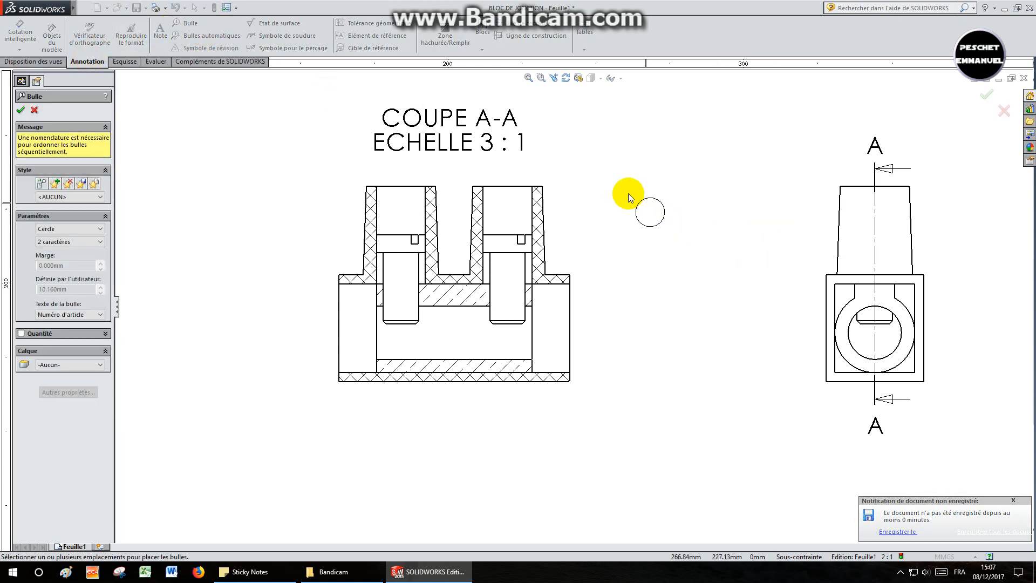
click(538, 200)
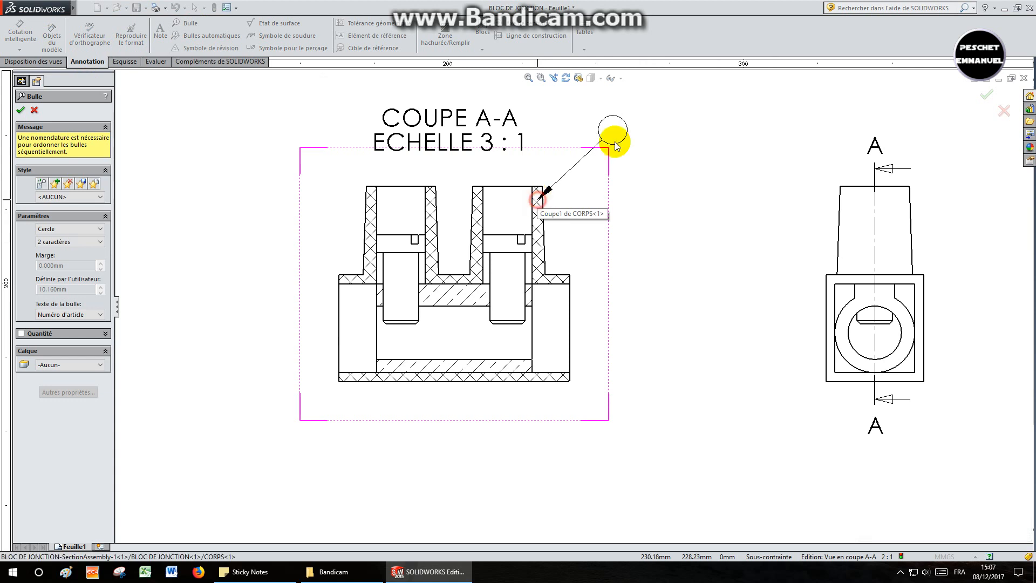
click(654, 178)
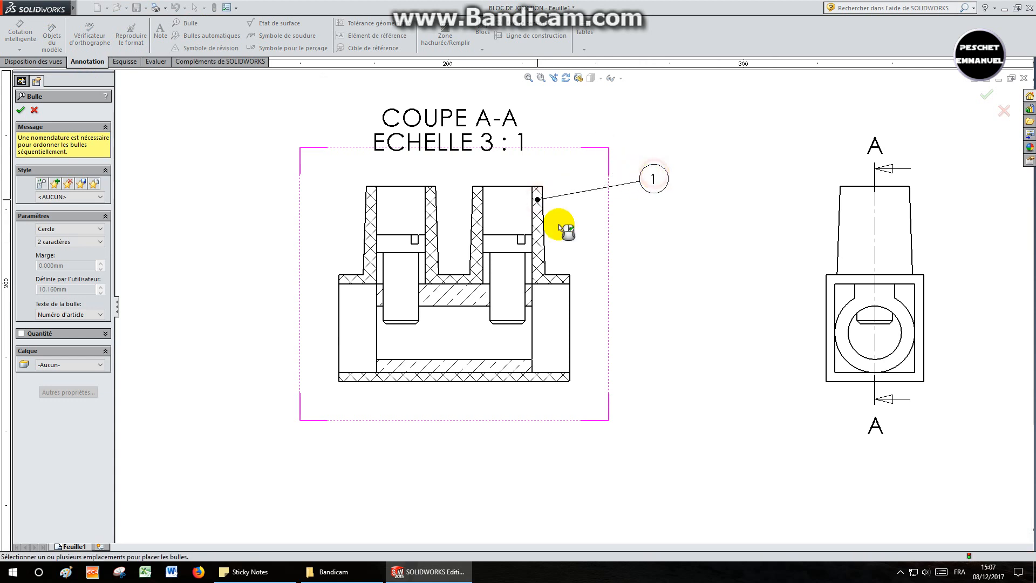
- Attach item-number balloons to a screw and to the inner sleeve in the section view, aligned beneath the body's balloon
click(512, 266)
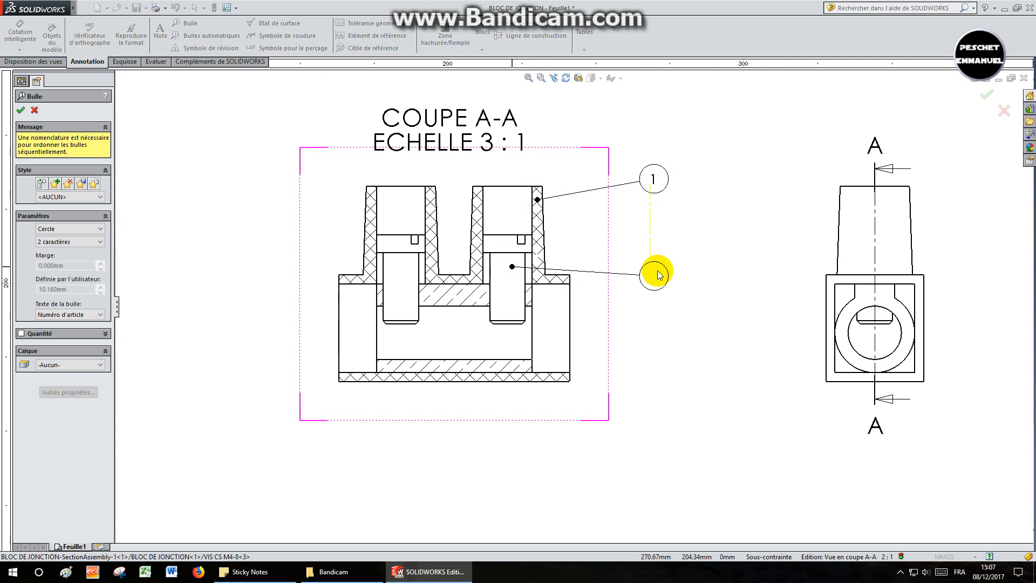
click(653, 275)
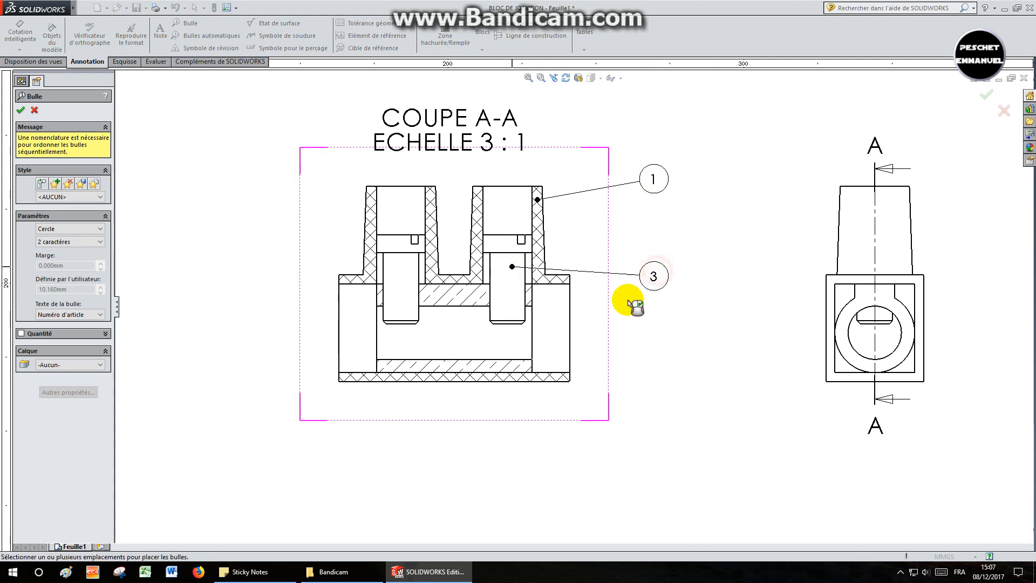
click(512, 368)
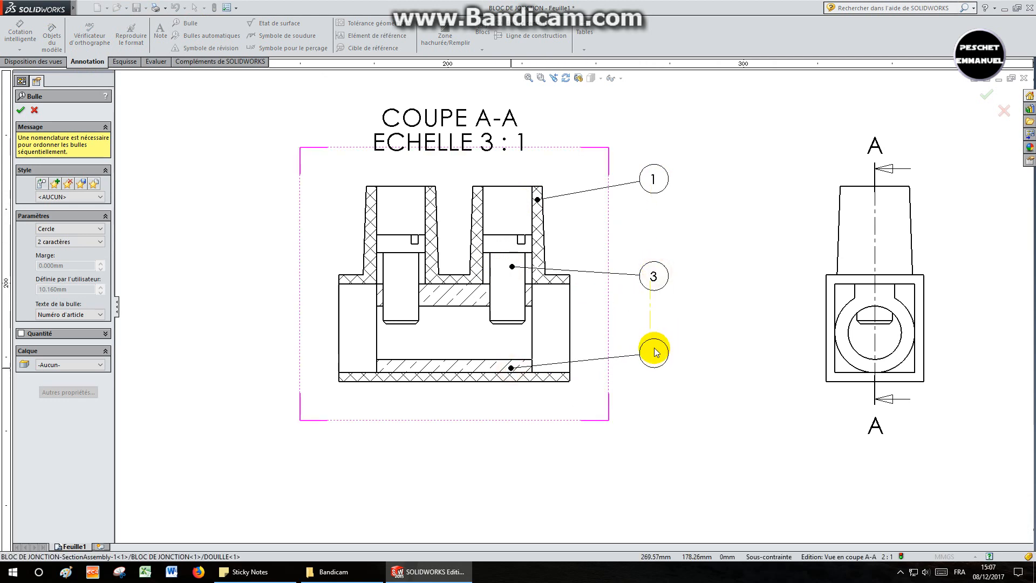
click(655, 354)
key(Escape)
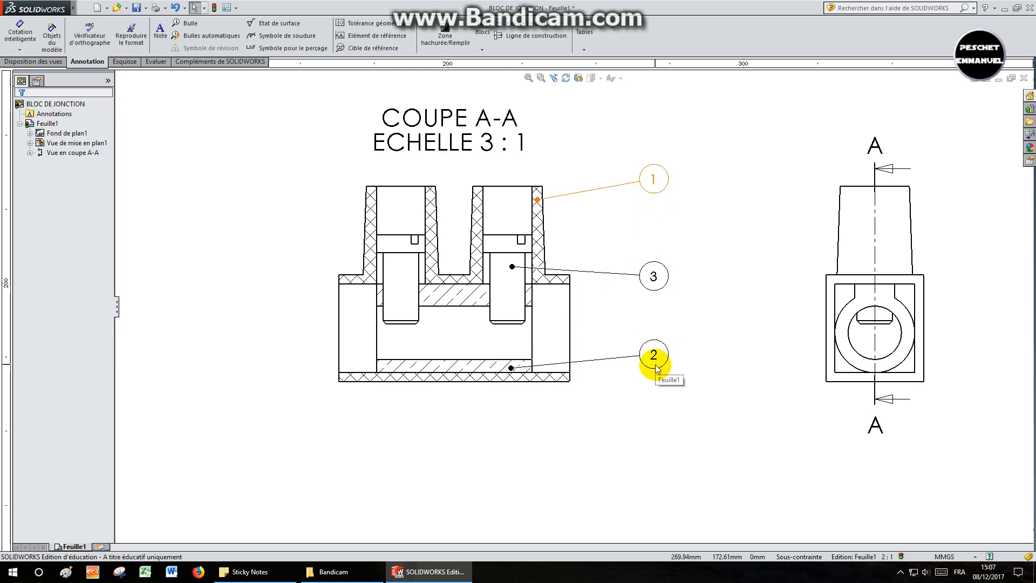
- Shift section view A-A away from the front view and place a projected top view directly below it
scroll(689, 365, up, 1)
click(529, 78)
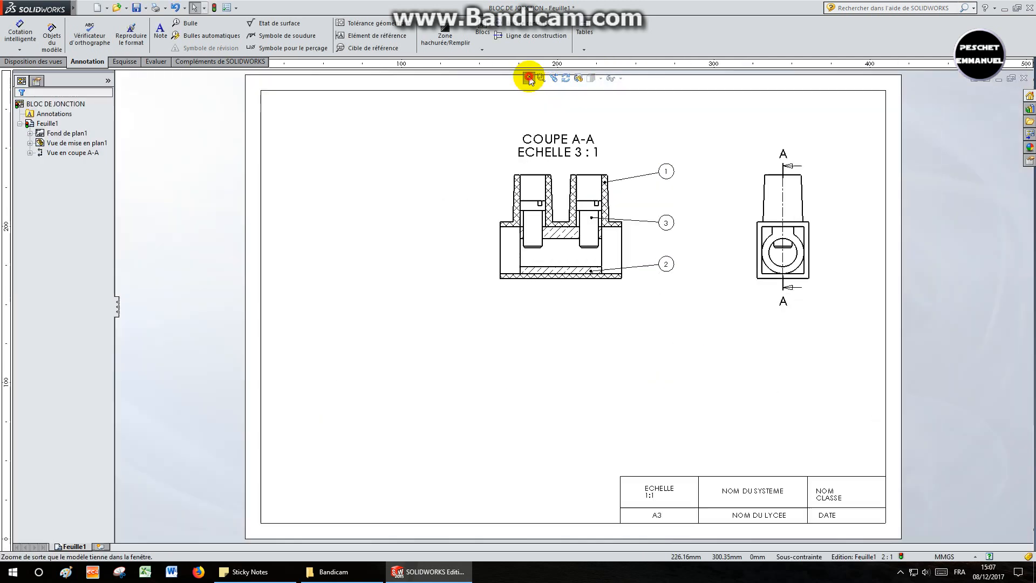
drag(552, 285, 491, 281)
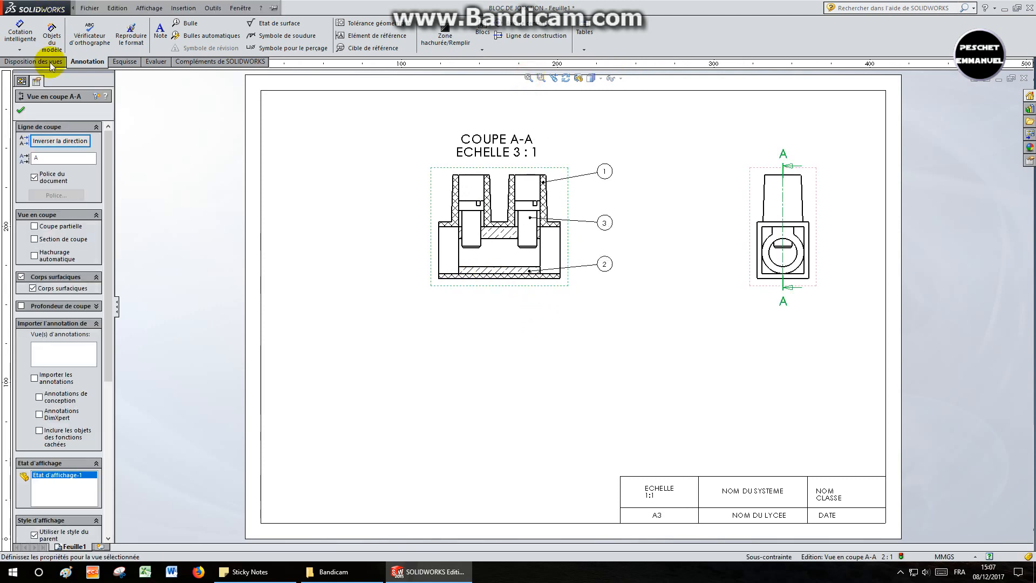
click(32, 62)
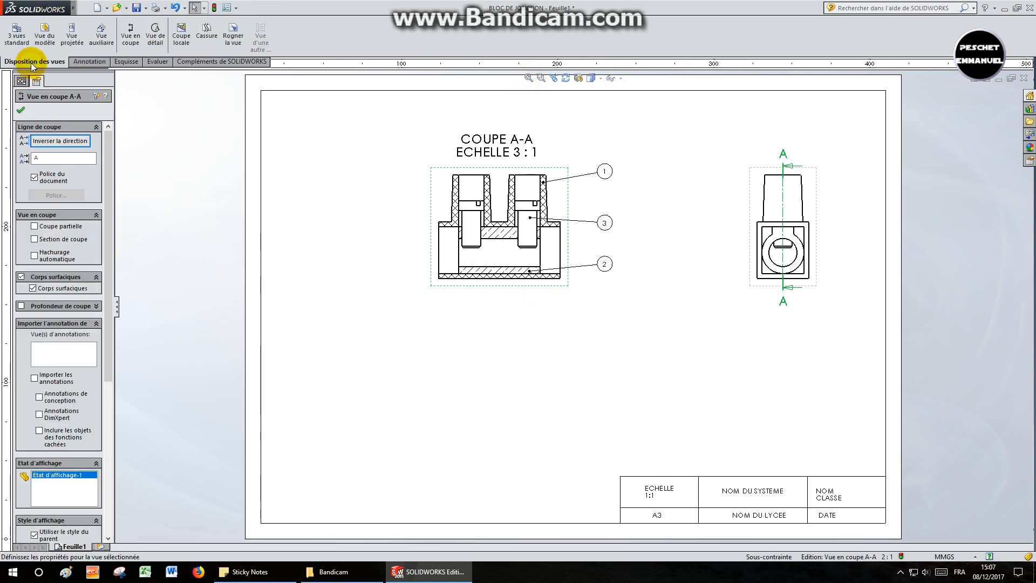
click(69, 35)
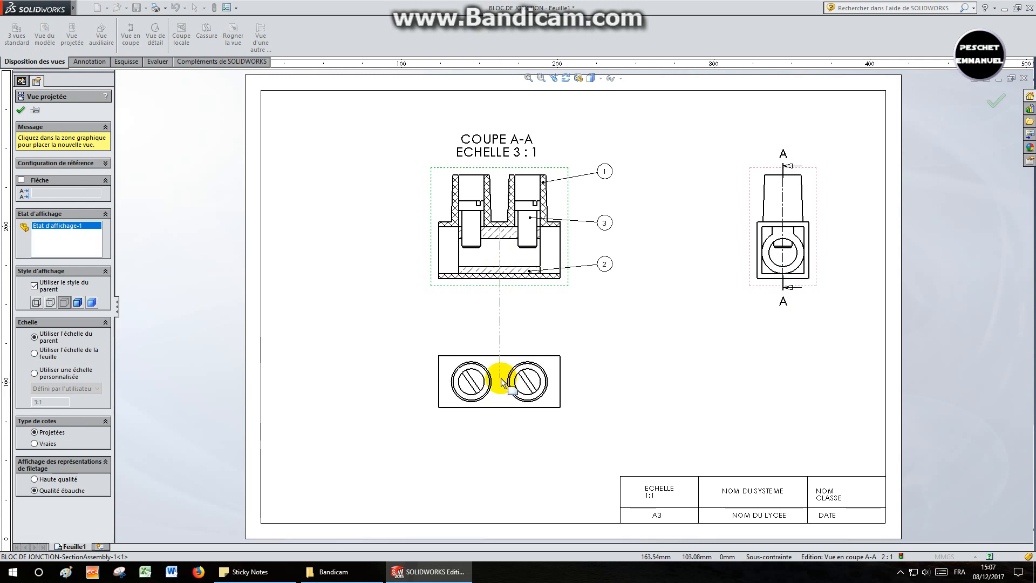
click(500, 378)
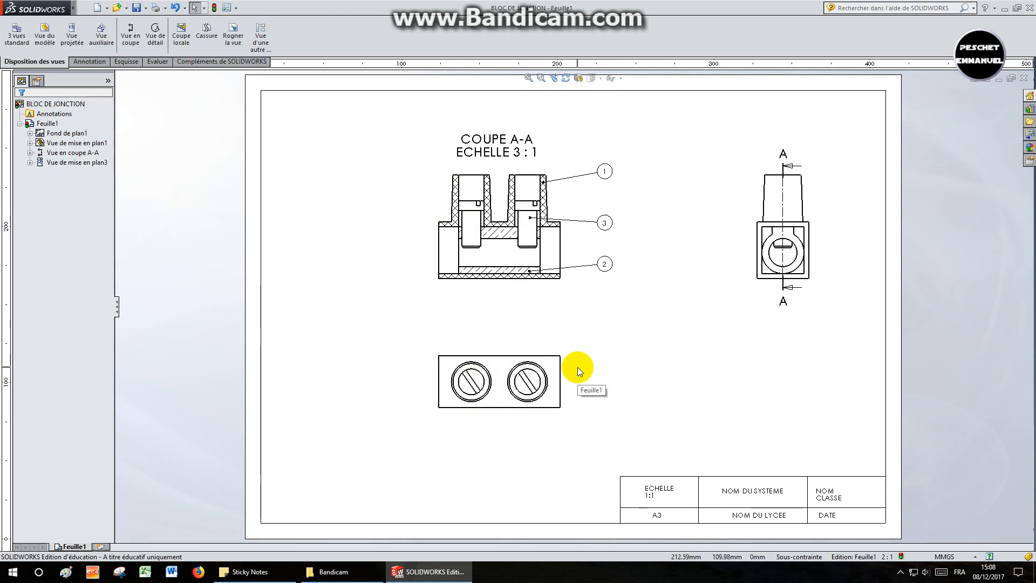
- Add centre marks to both screw openings in the top view and to the circular bore in the front view
click(90, 61)
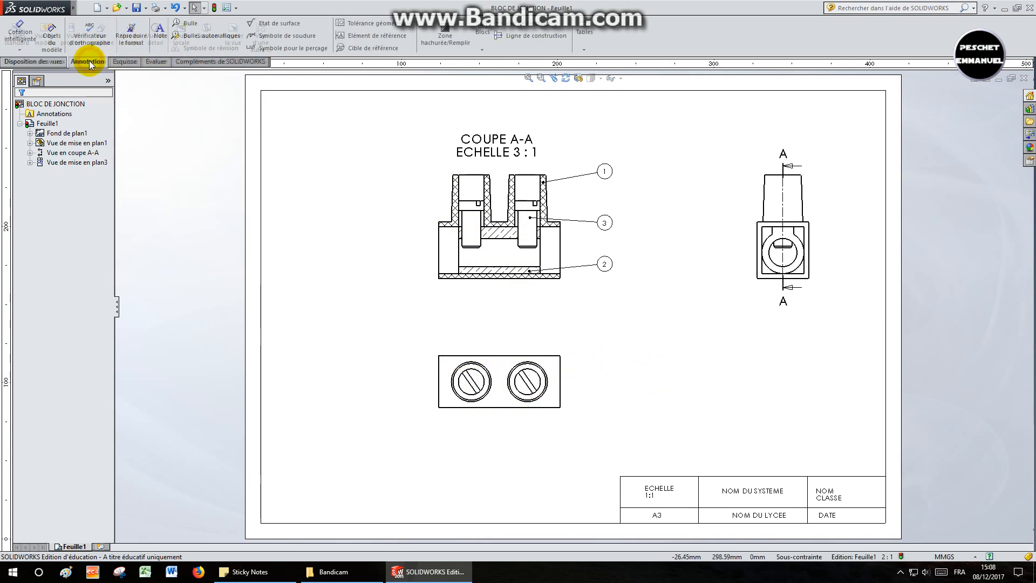
click(514, 28)
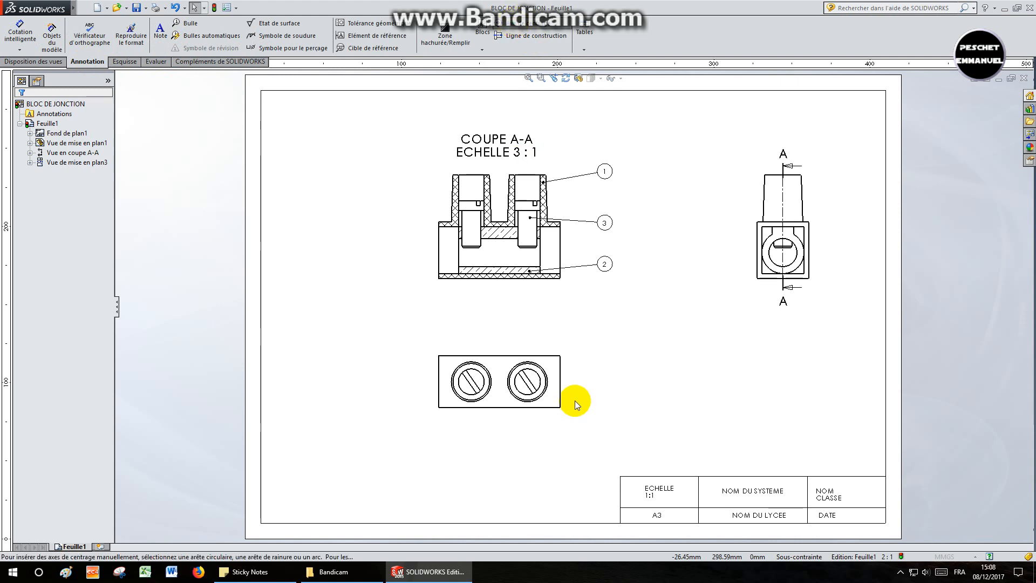
click(548, 385)
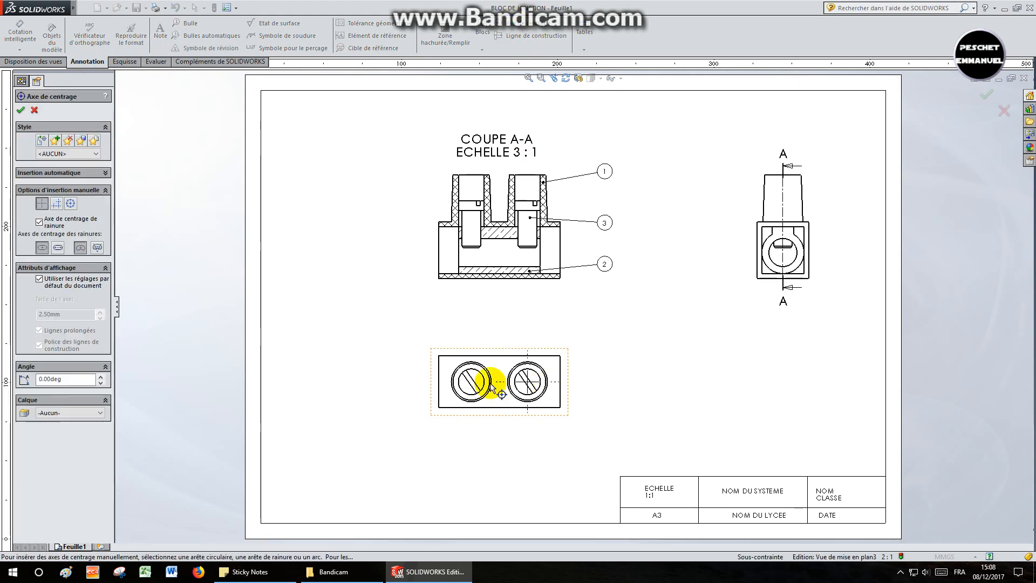
click(490, 387)
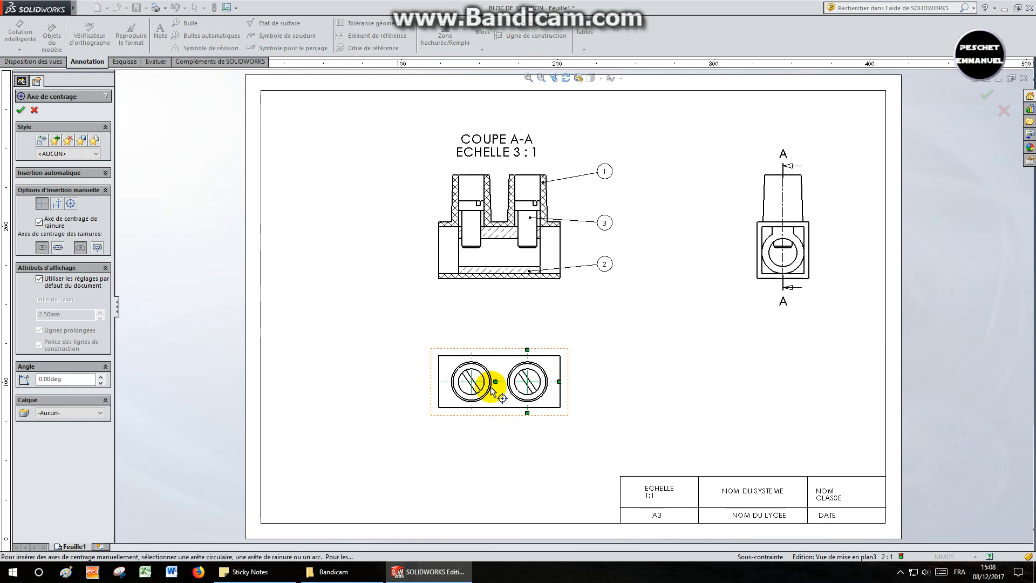
click(795, 275)
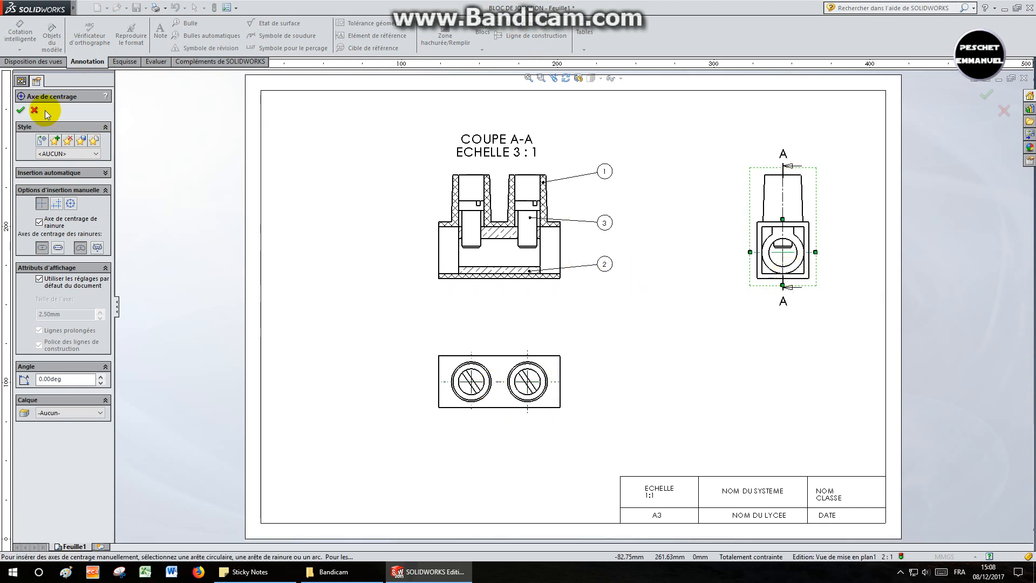
click(18, 108)
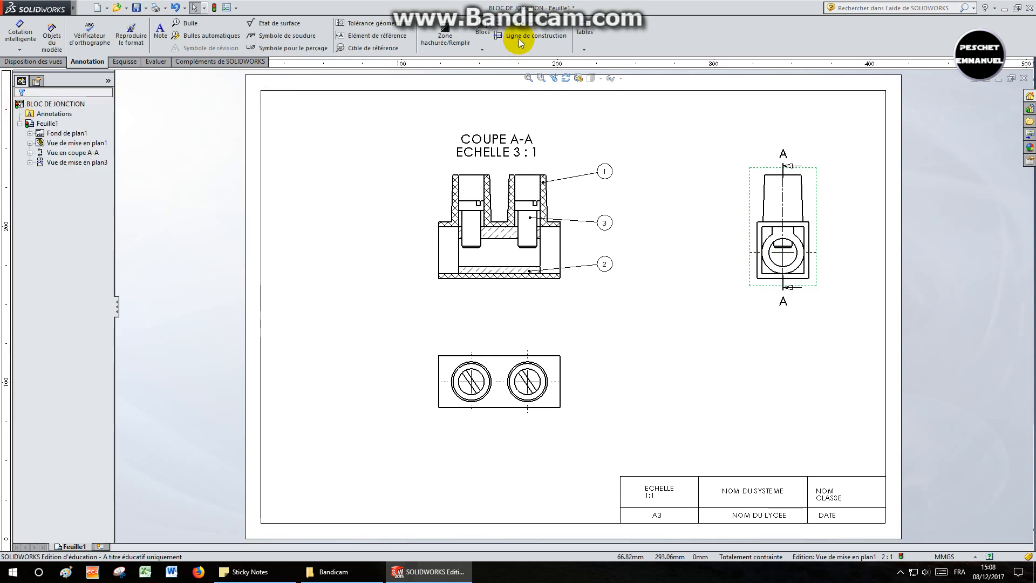
- Add centrelines to both screws and to the horizontal sleeve bore in section view A-A
click(520, 40)
click(475, 221)
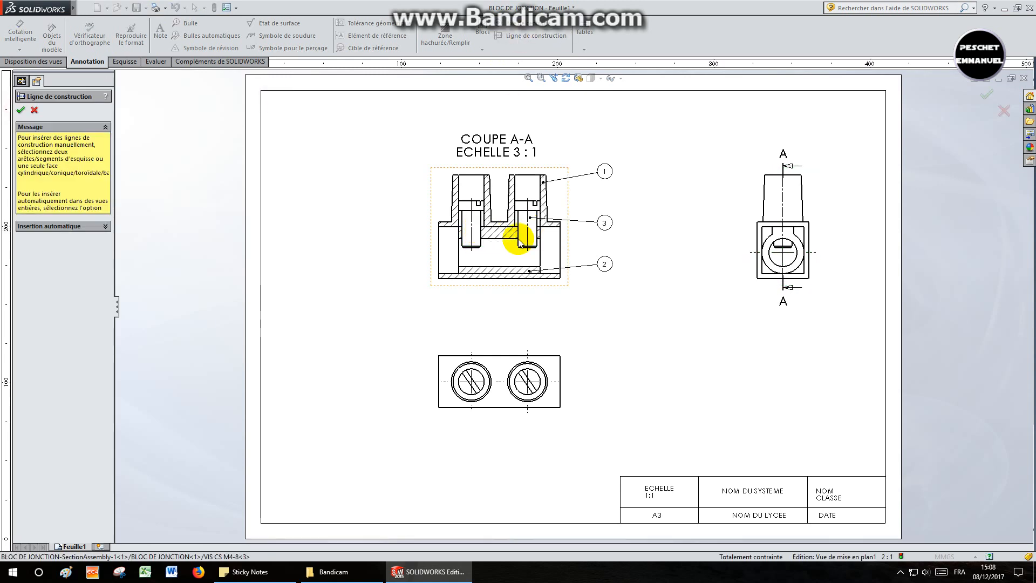
click(501, 257)
key(Escape)
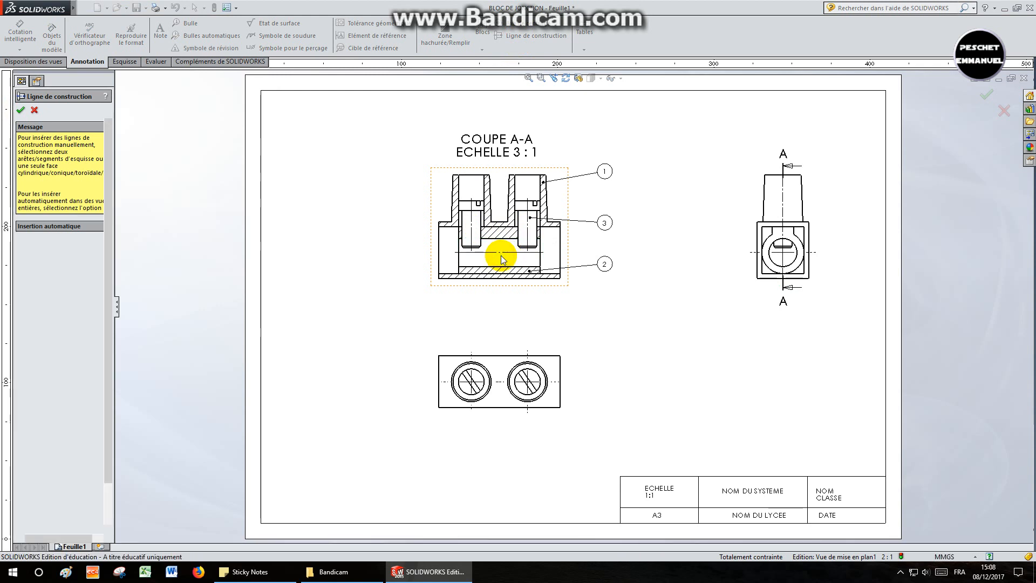
- Extend both ends of the sleeve bore's horizontal centreline beyond the body's outer edges in the section view
scroll(501, 256, down, 2)
click(452, 259)
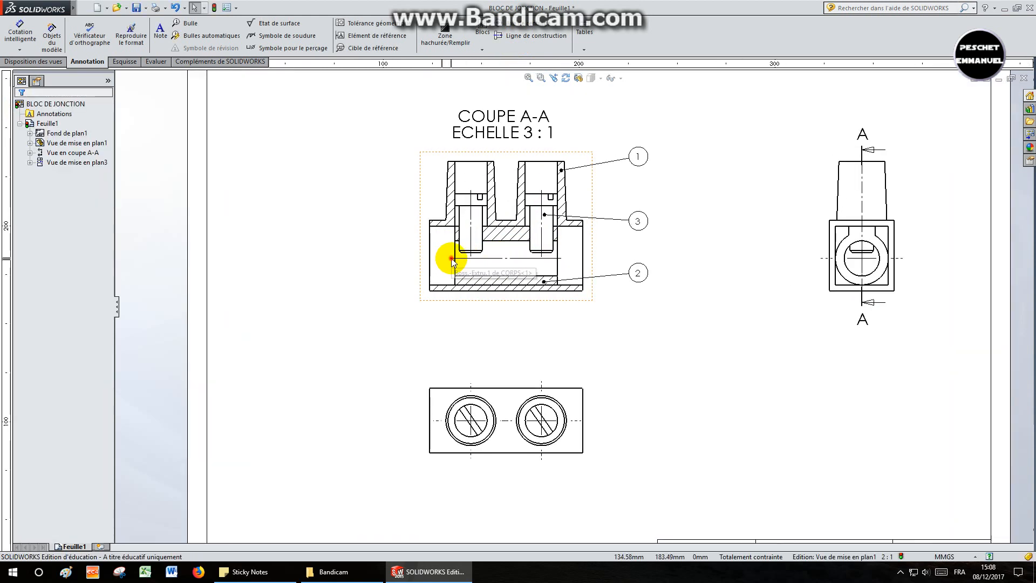
drag(452, 259, 421, 258)
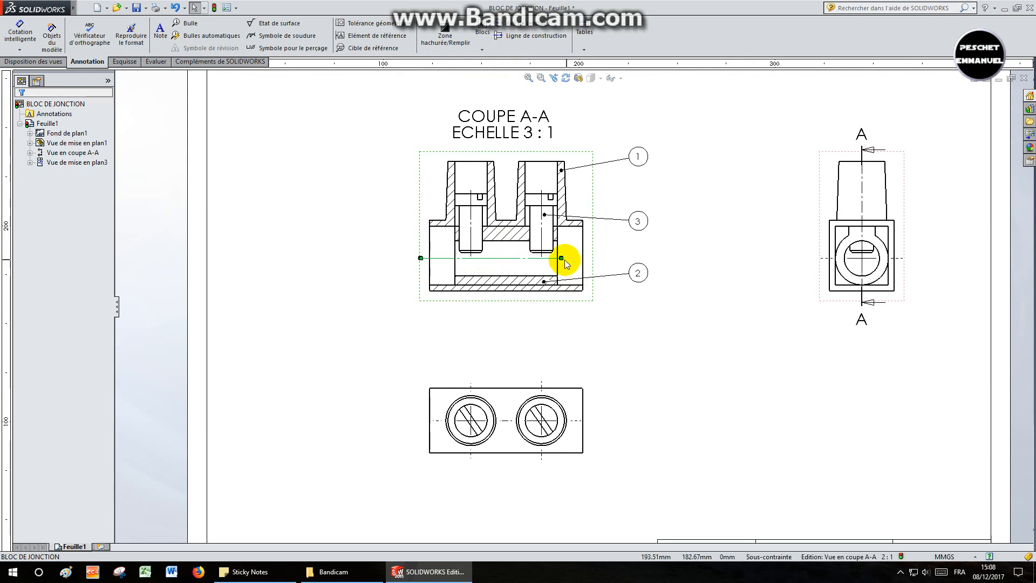
drag(562, 258, 590, 258)
- Extend the two screw centrelines upward past the top edge of the body in the section view
scroll(550, 259, up, 3)
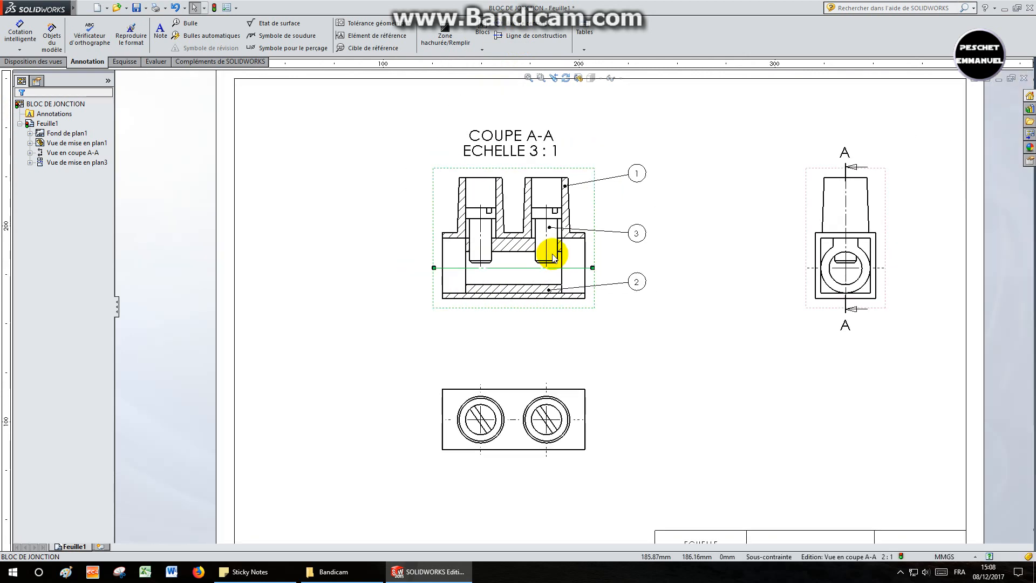
scroll(549, 264, down, 4)
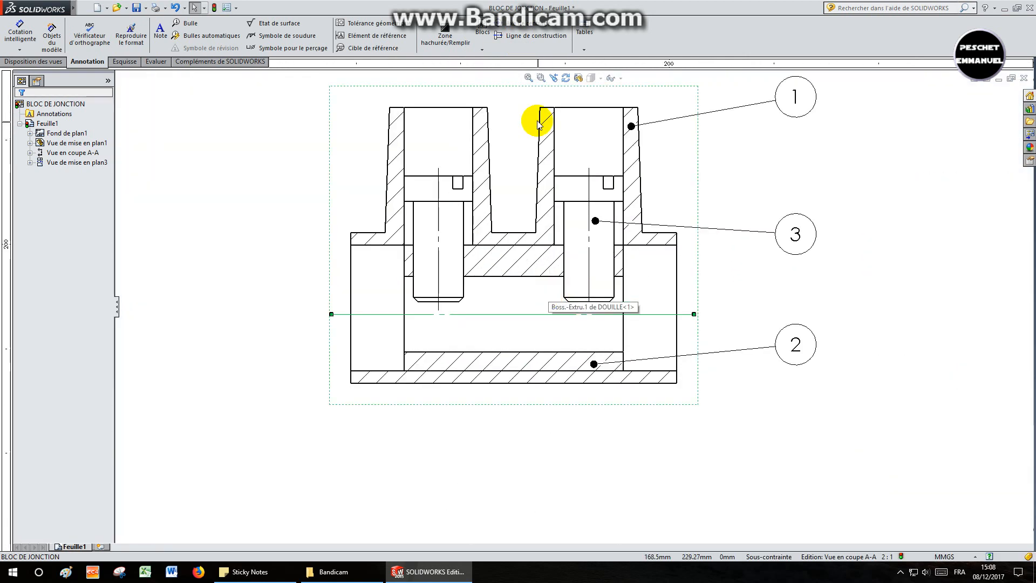
drag(592, 170, 593, 96)
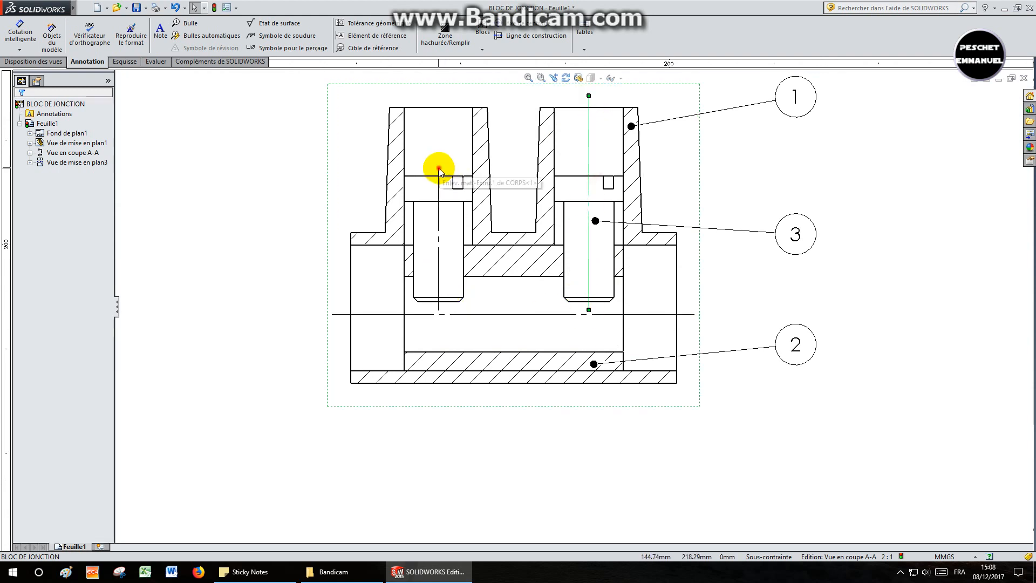
drag(440, 172, 439, 89)
click(213, 144)
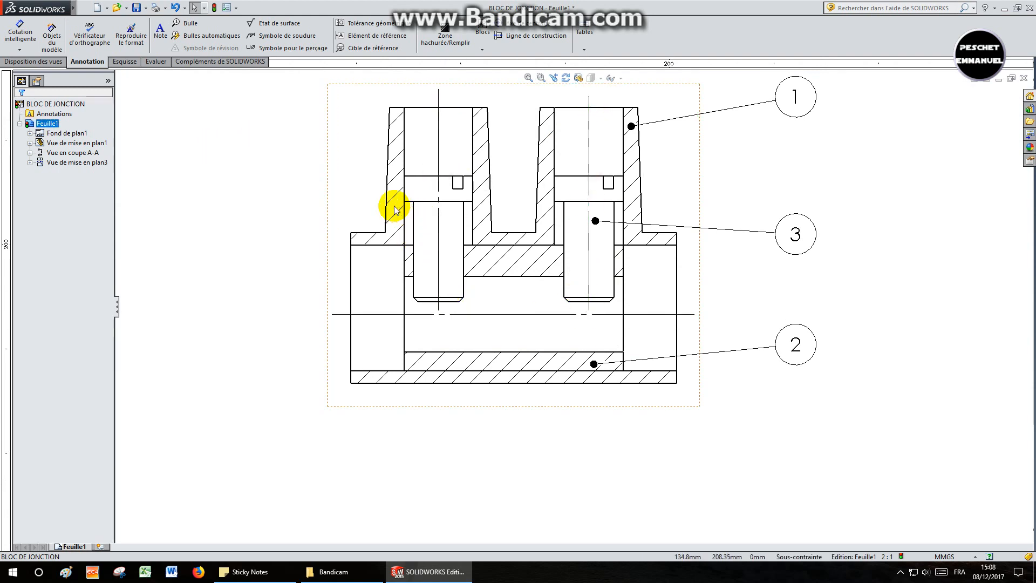
- Check the hatch properties of the outer body and of the inner sleeve in the section view
click(395, 210)
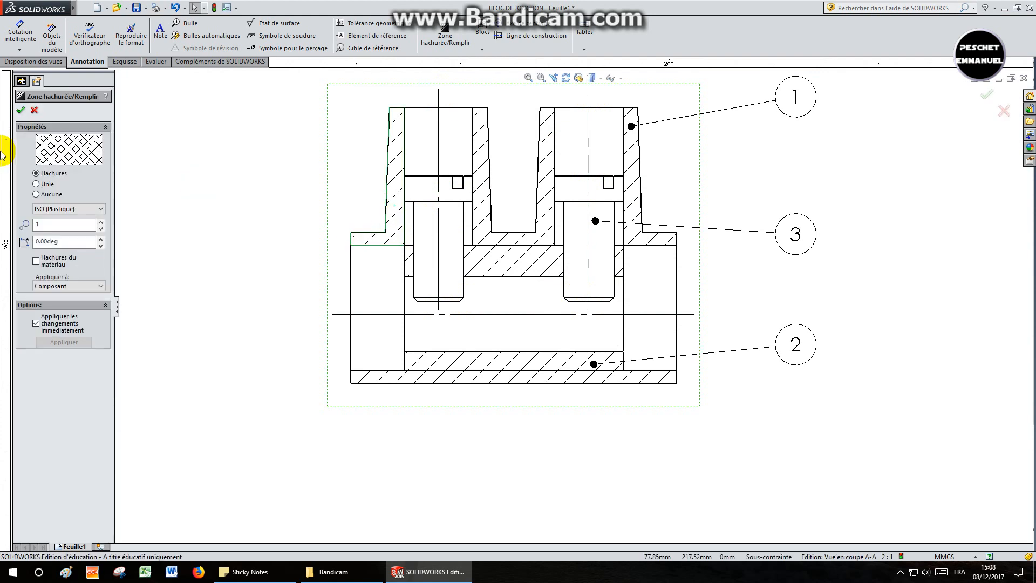
click(21, 111)
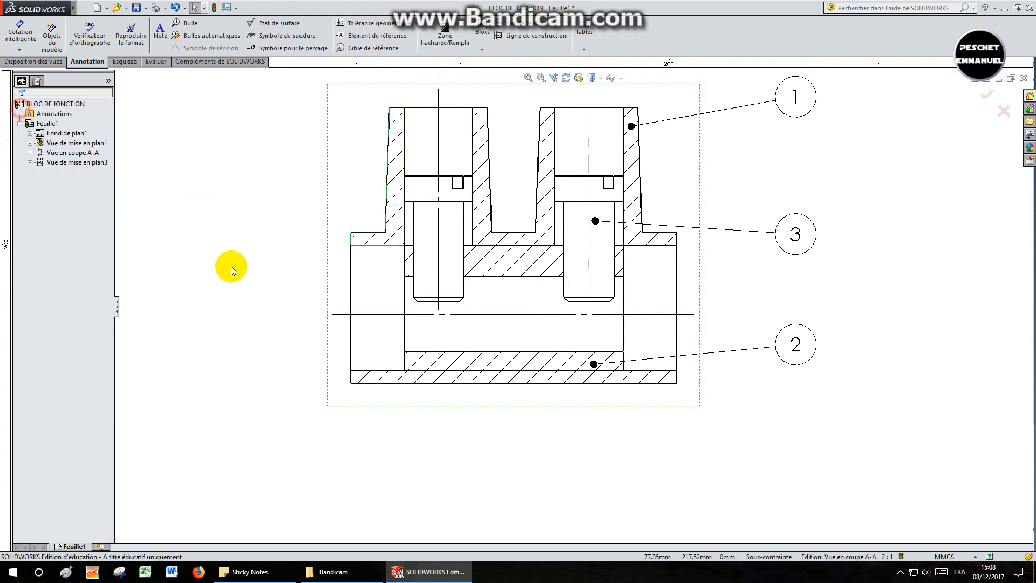
click(528, 382)
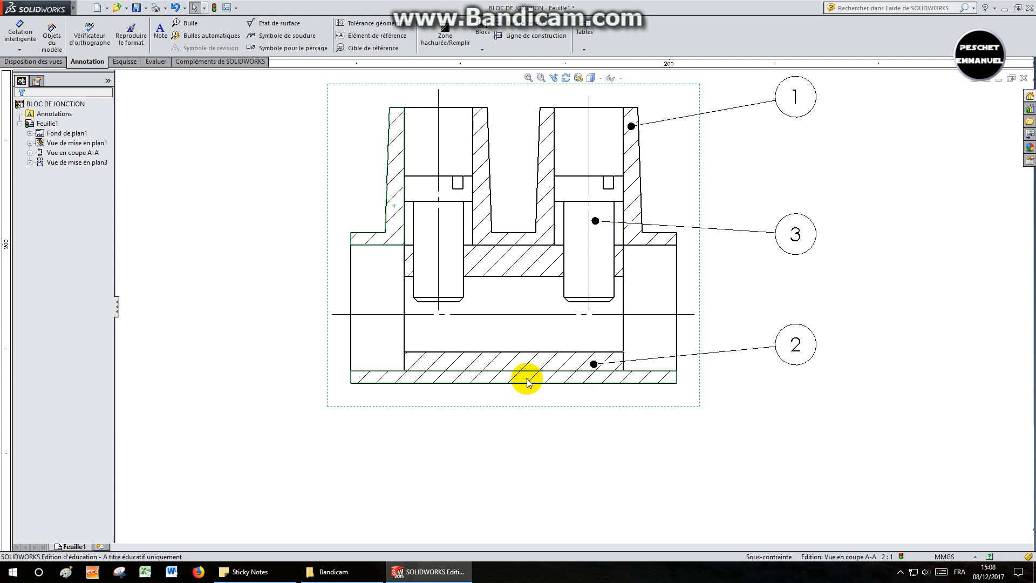
click(441, 360)
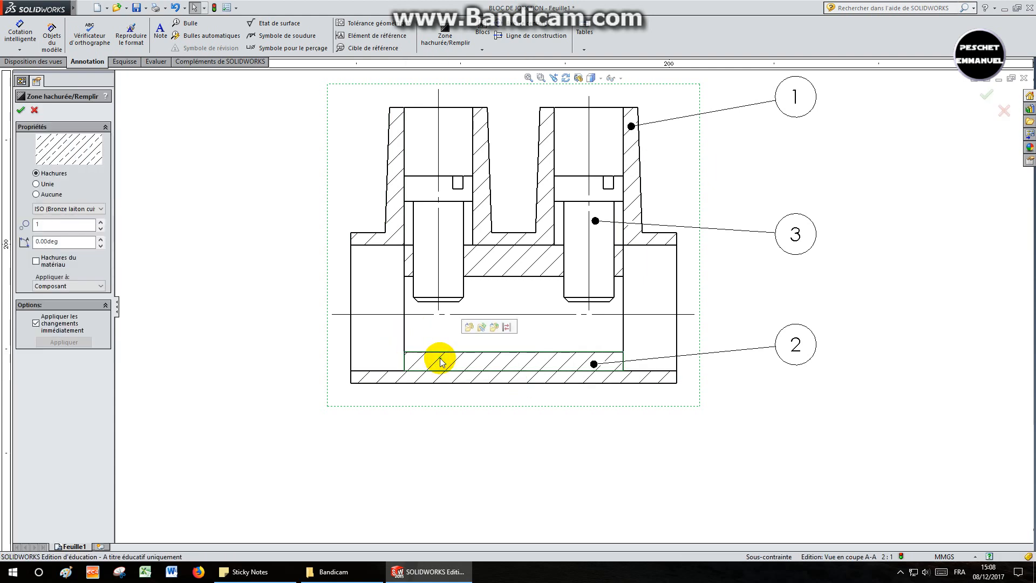
click(21, 111)
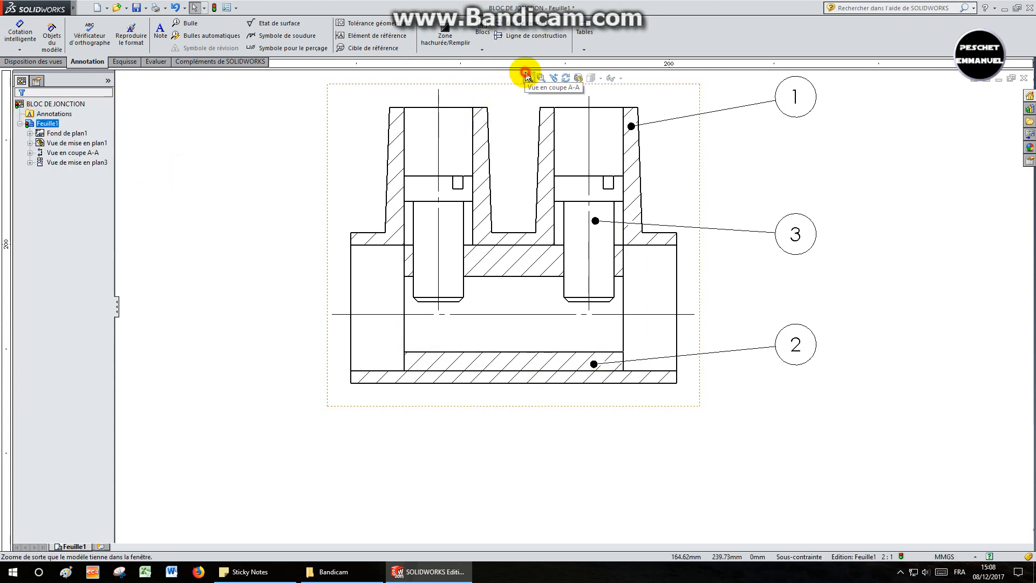
- Edit the sheet format and change the title block's ECHELLE note to 3:1
click(526, 75)
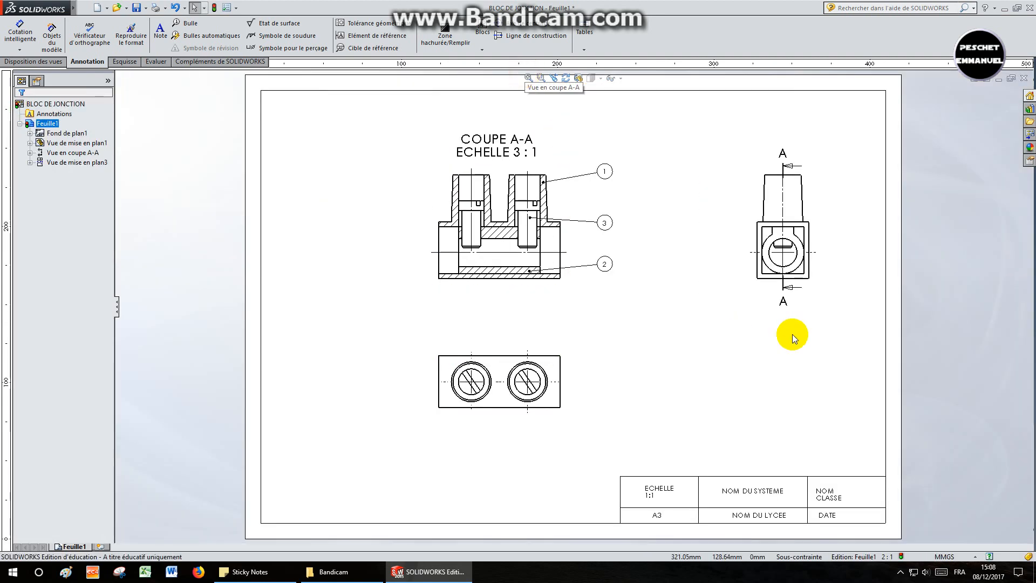
right_click(732, 411)
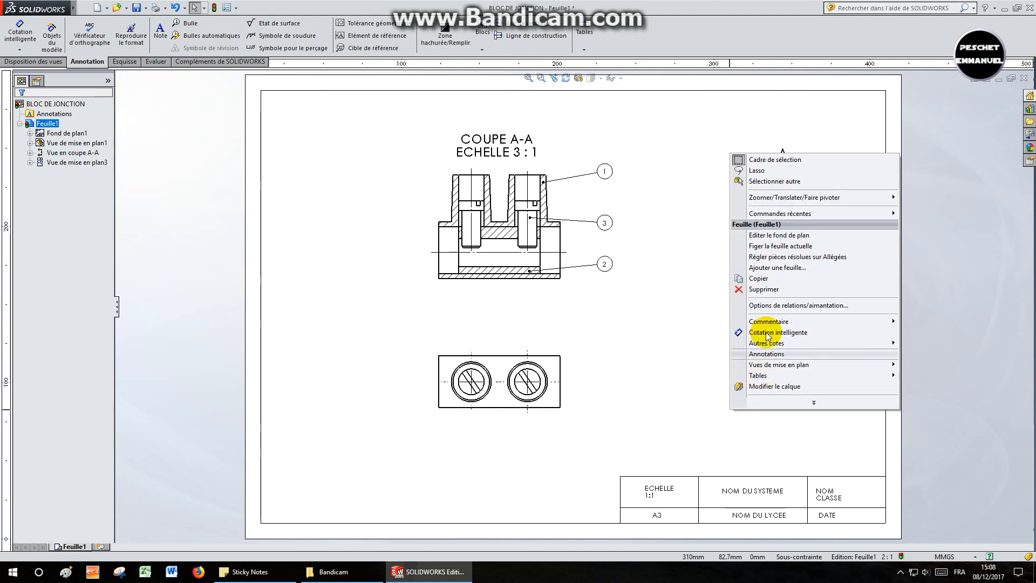
click(773, 235)
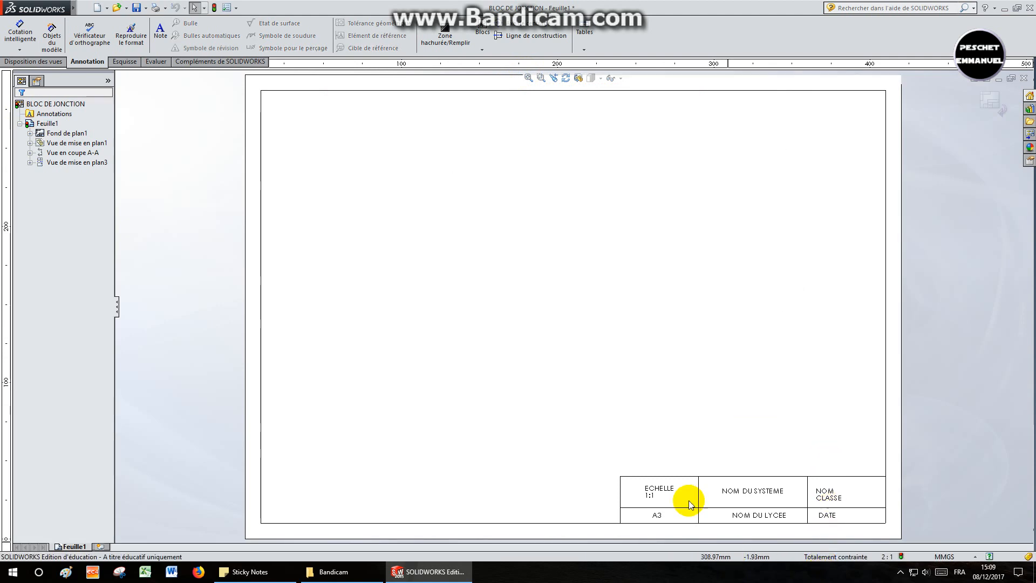
scroll(689, 500, down, 5)
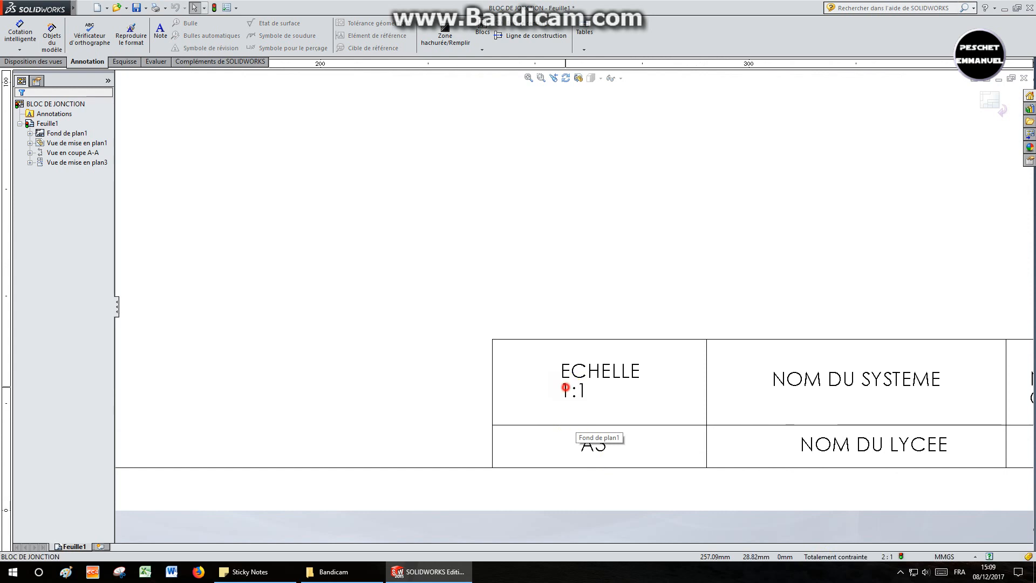
click(565, 388)
click(565, 388)
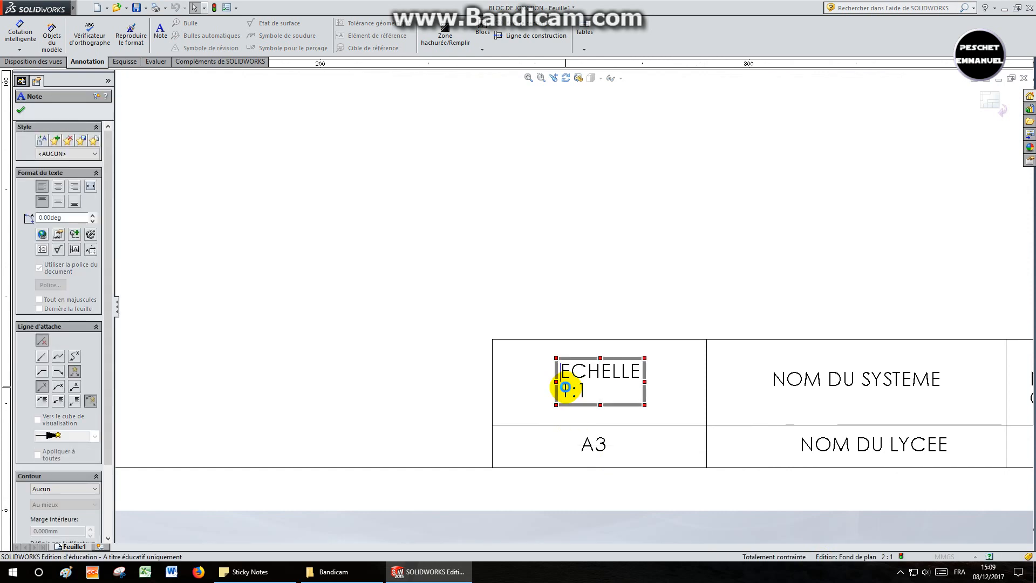
double_click(565, 389)
text(3)
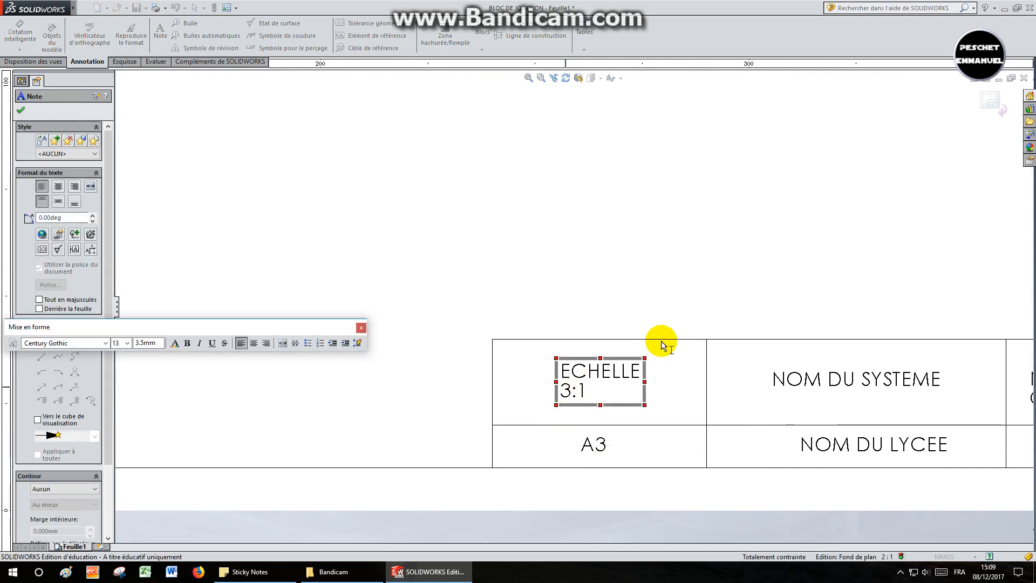
click(678, 307)
- Replace the title block's NOM DU SYSTEME note with BLOC DE JONCTION
click(882, 372)
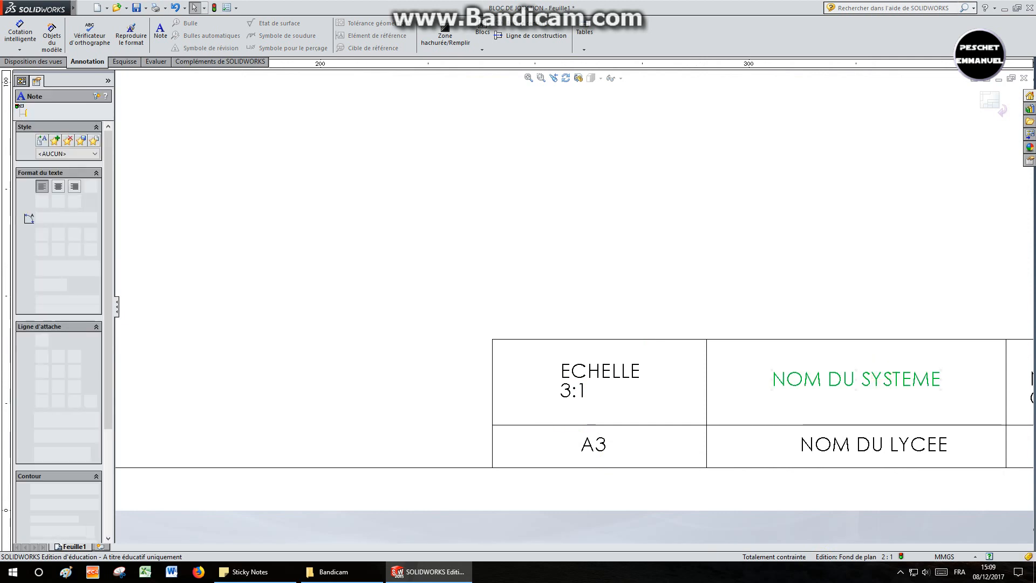
double_click(879, 377)
text(BLOC DE J)
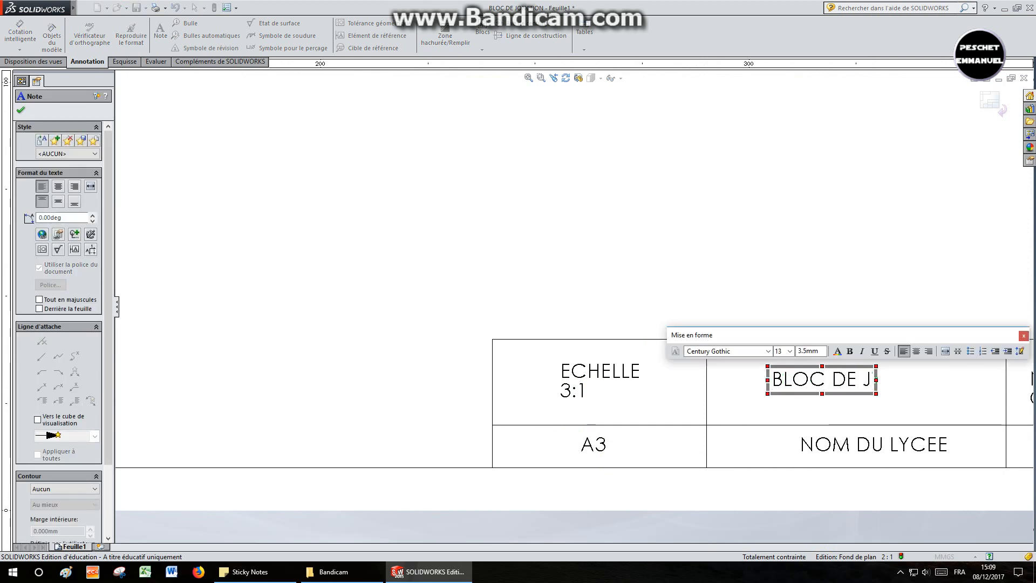
text(ONCTION)
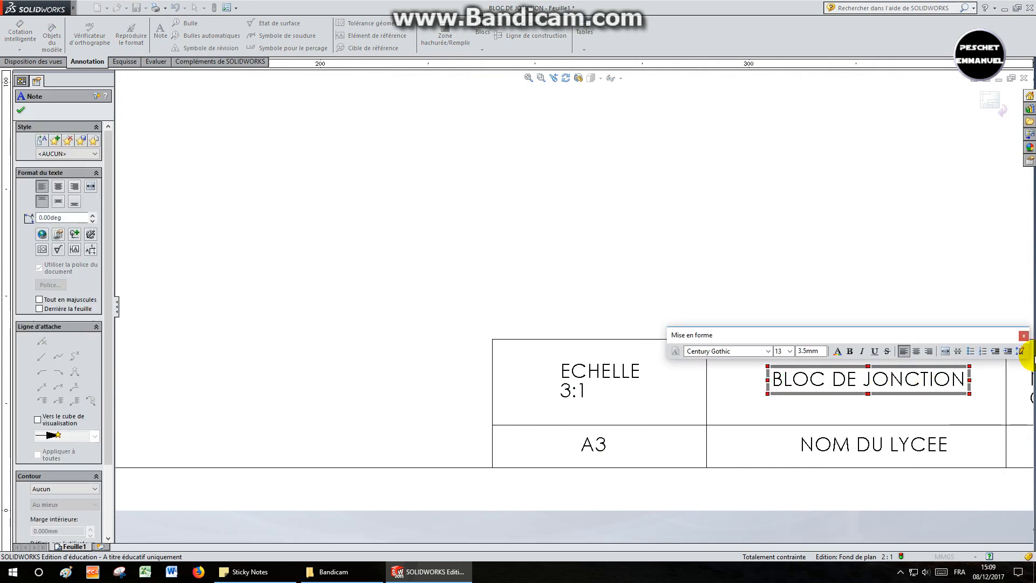
click(732, 246)
- Replace the title block's NOM DU LYCEE note with LYCEE HIPPOLYTE FONTAINE and shift it to fit inside its cell
click(836, 447)
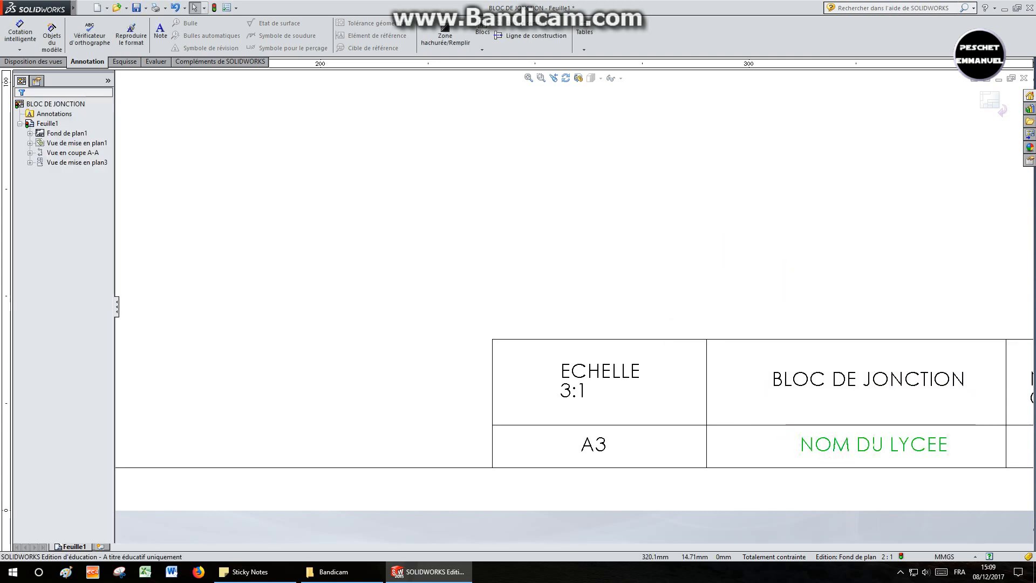
double_click(836, 447)
text(LYCEE )
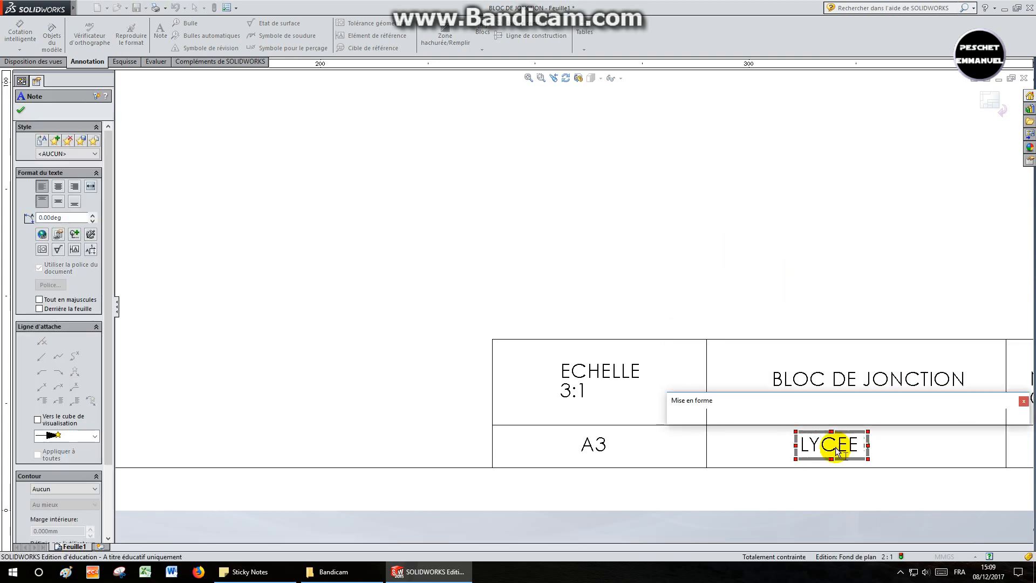
text(HIPP)
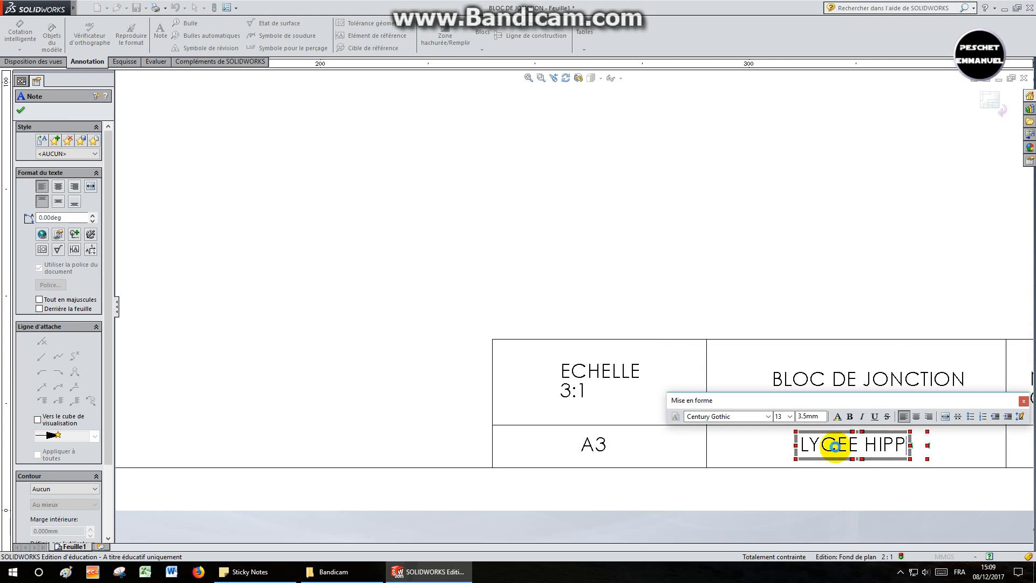
text(OLYTE FON)
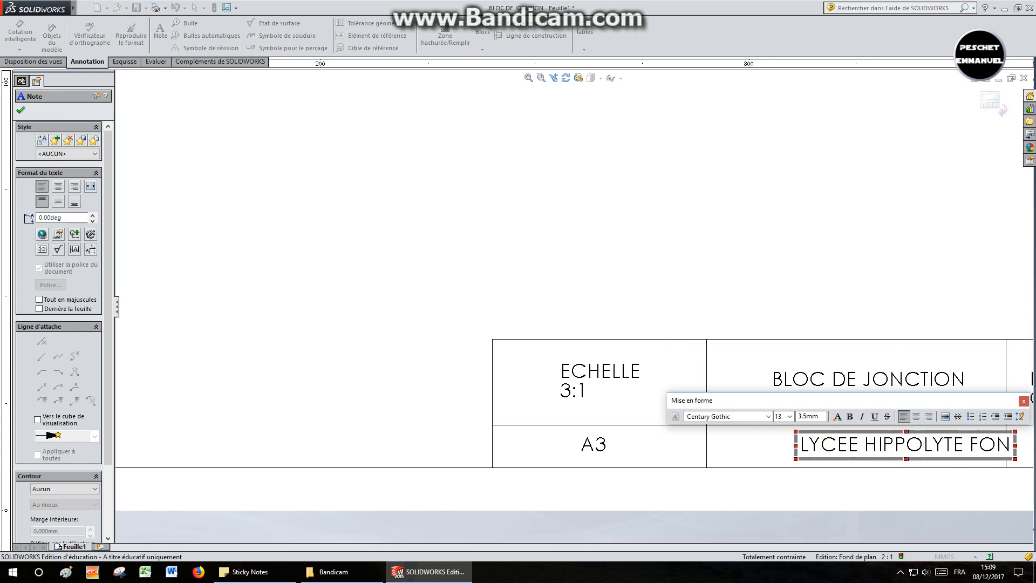
text(TA)
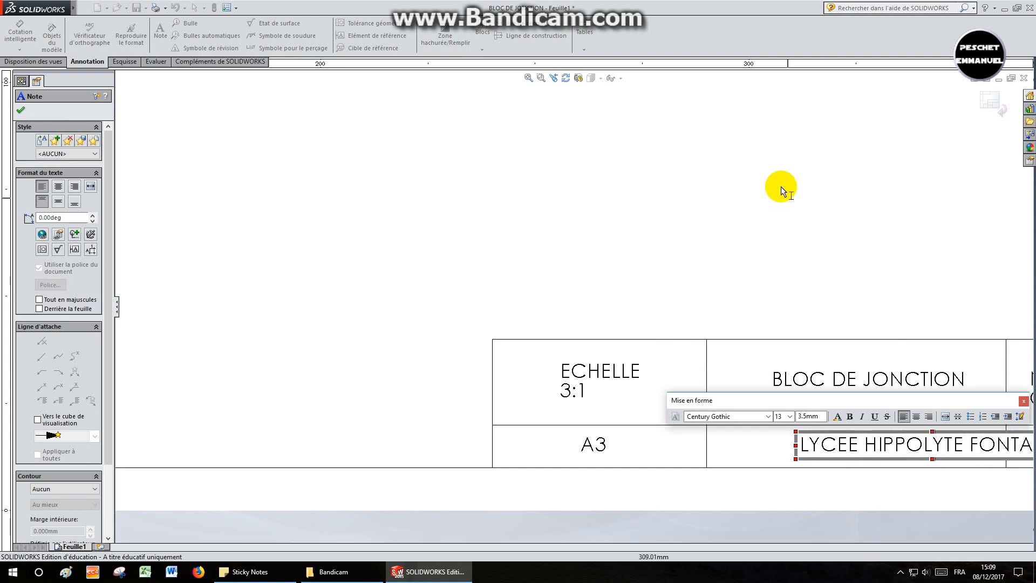
click(781, 187)
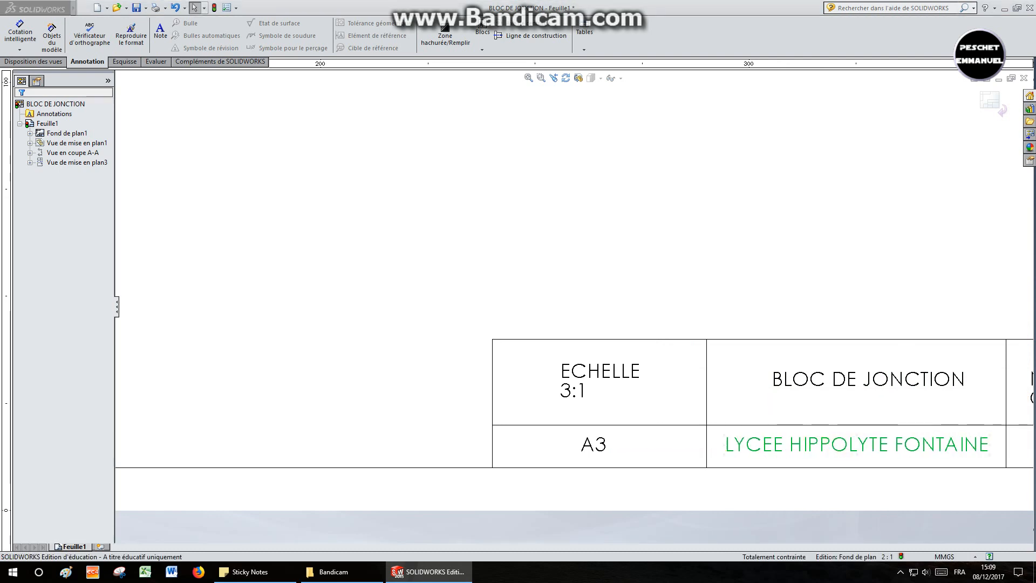
- Change the CLASSE line of the title block's NOM note to 2MEI and move the note slightly up within its cell
scroll(840, 423, up, 3)
scroll(879, 377, down, 2)
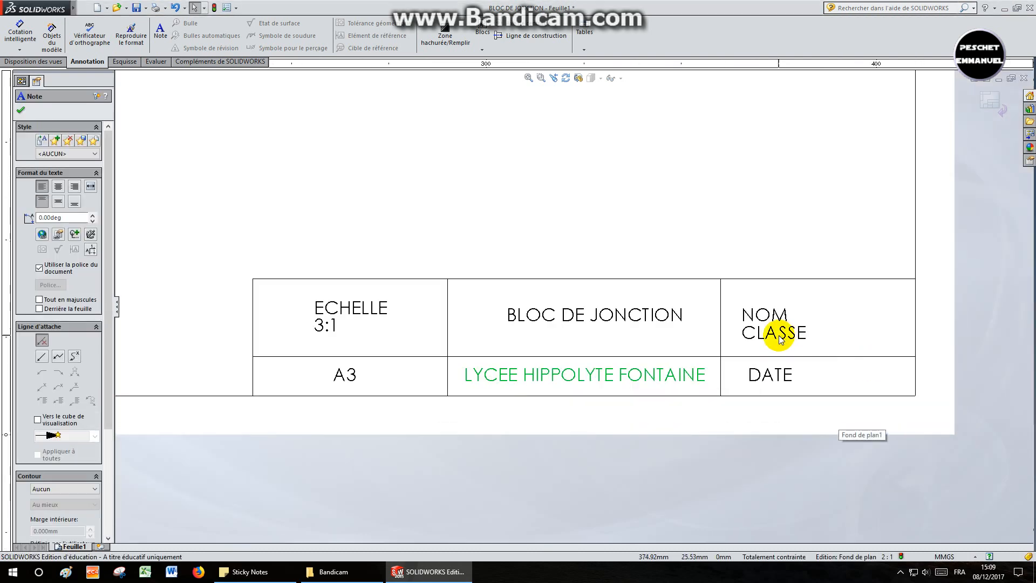
double_click(779, 335)
double_click(779, 335)
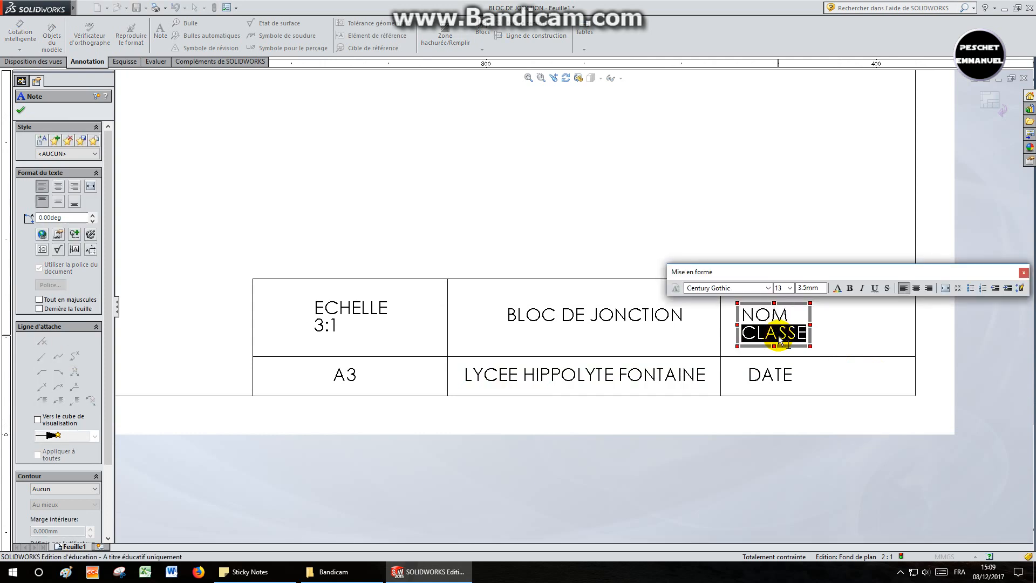
text(2MEI)
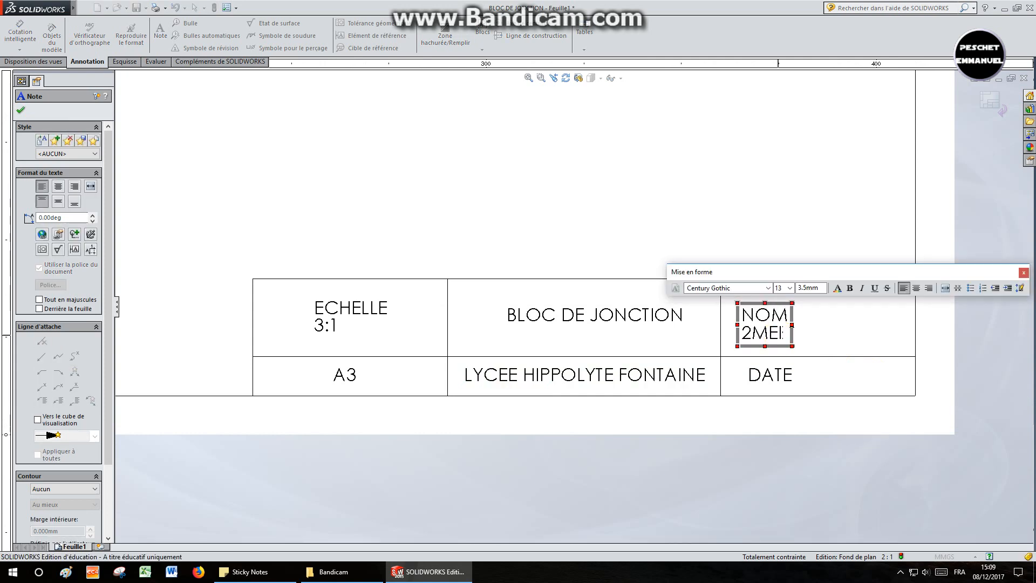
click(714, 196)
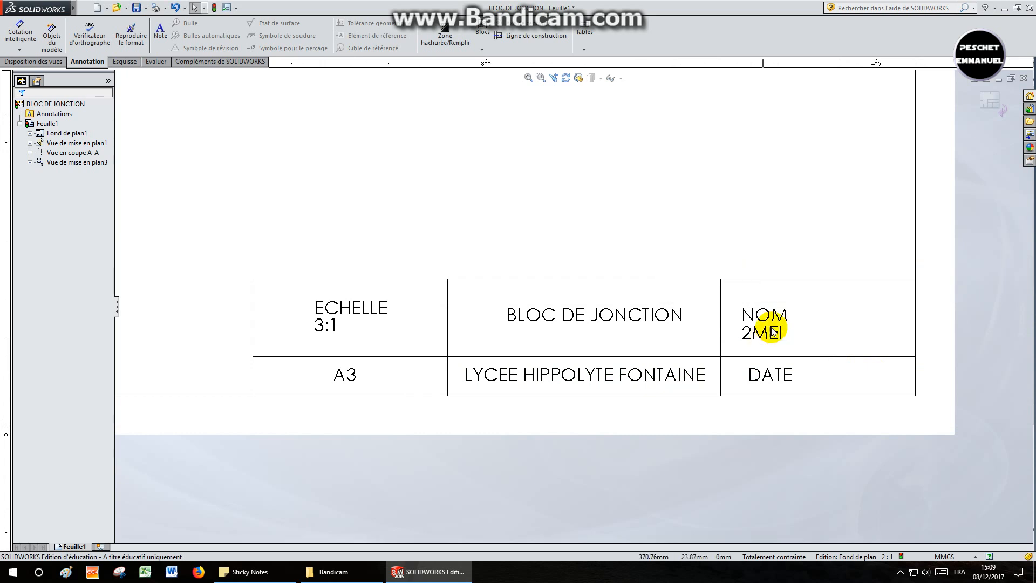
drag(771, 317, 768, 309)
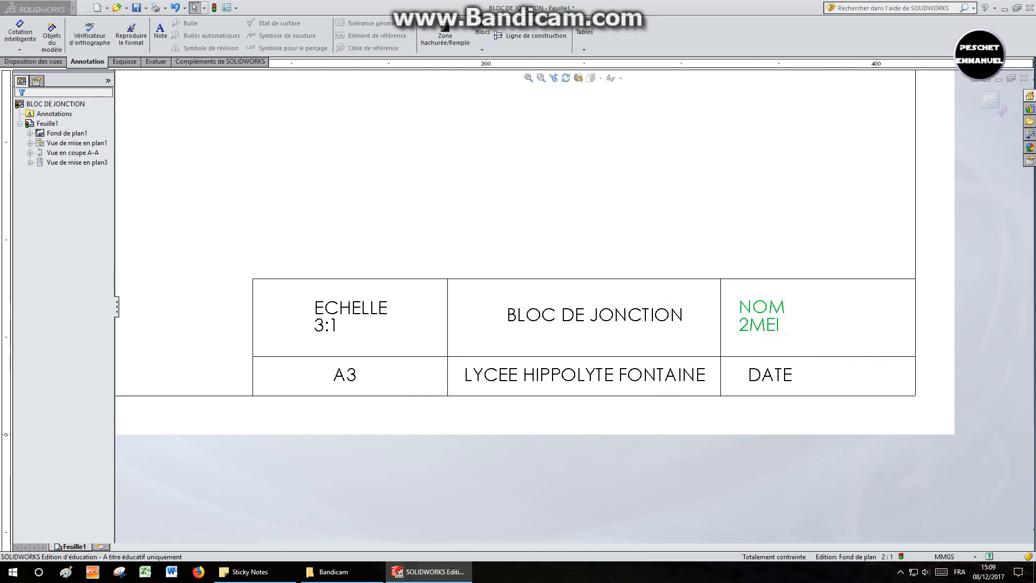
click(590, 178)
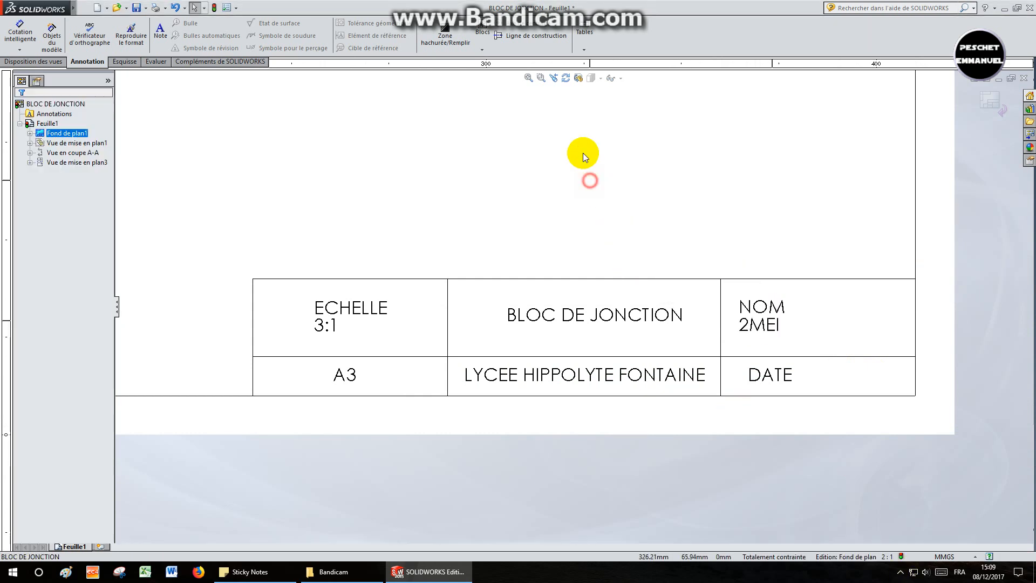
- Leave the sheet format and return to editing the sheet with the whole page in view
click(526, 80)
right_click(581, 317)
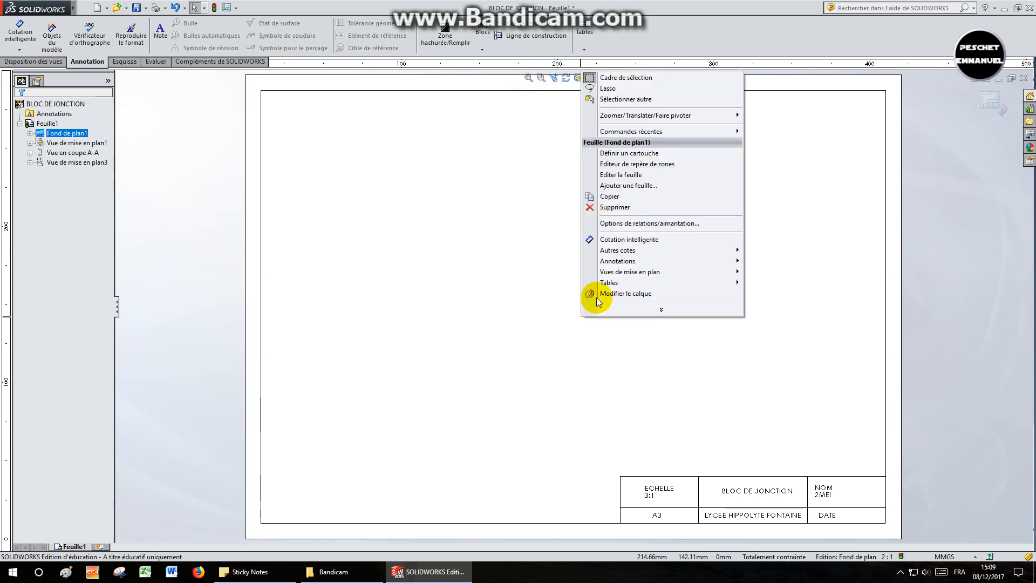
click(627, 174)
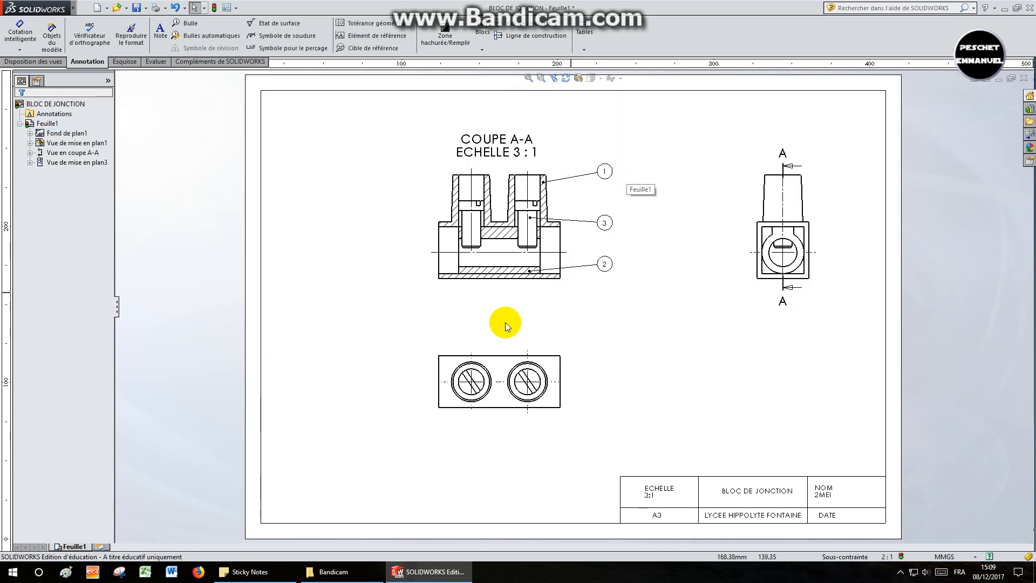
- Check the hatch properties of the outer body in the section view and rebuild the drawing
scroll(556, 259, down, 5)
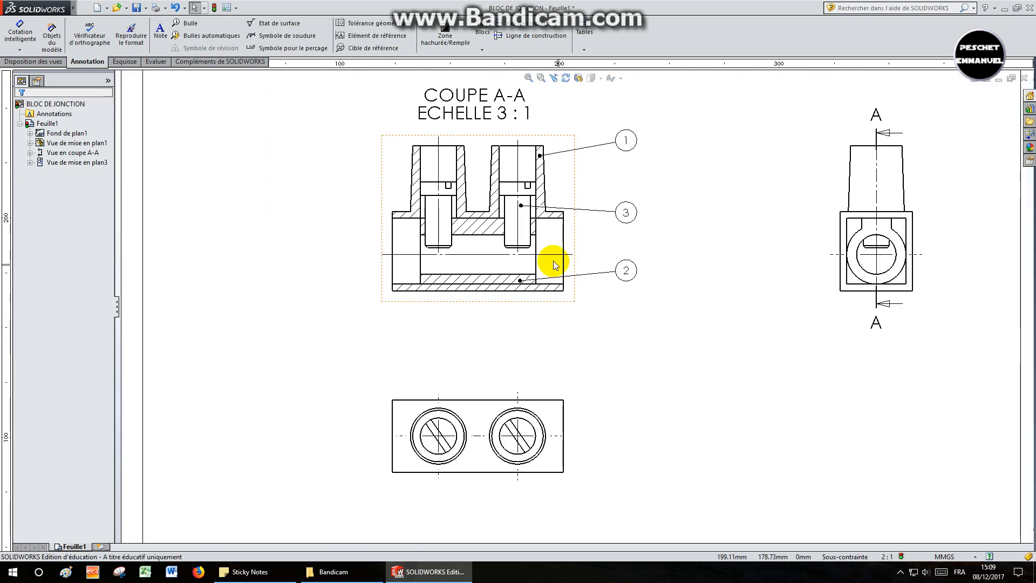
click(417, 138)
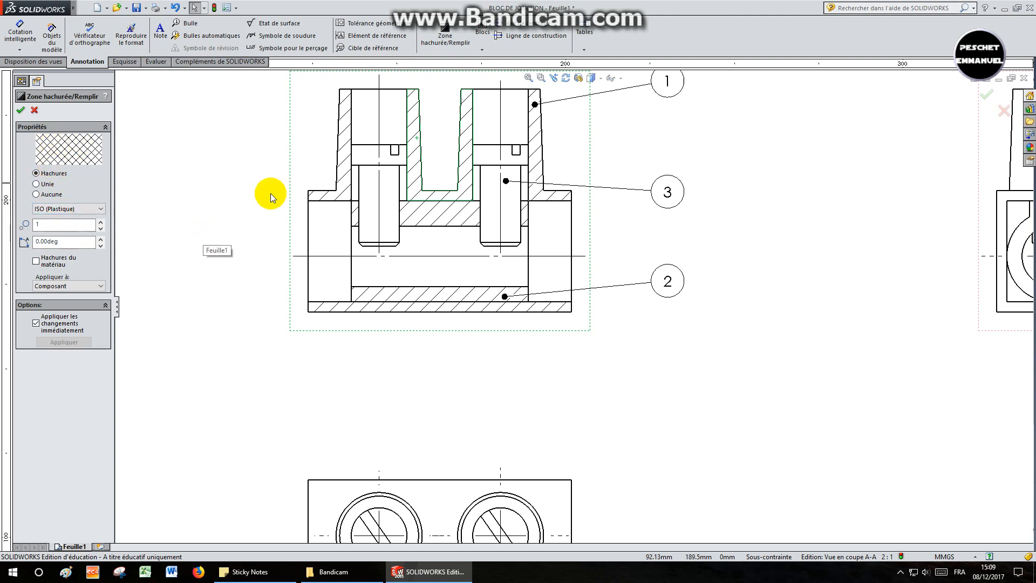
click(529, 78)
click(274, 144)
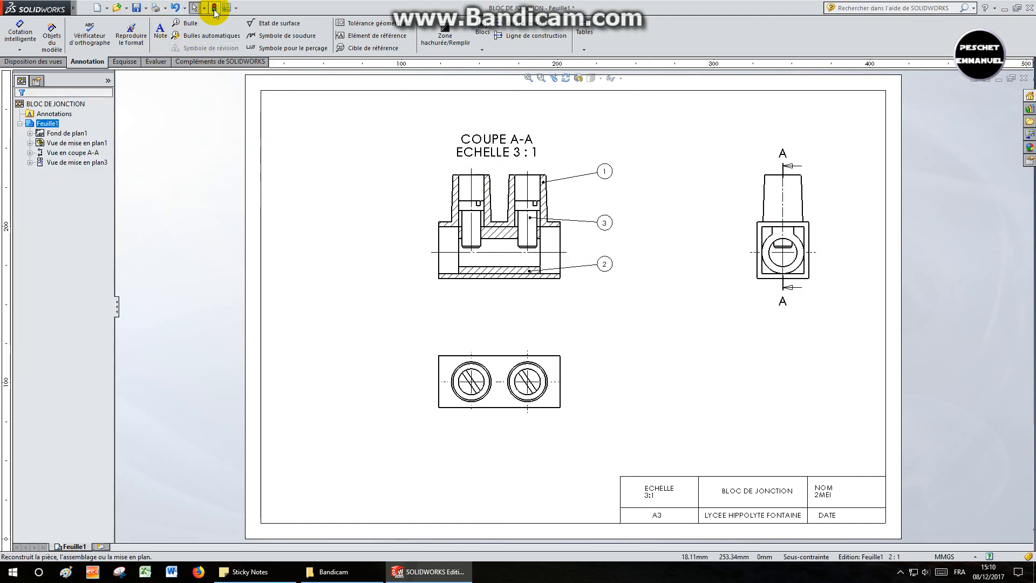
click(215, 12)
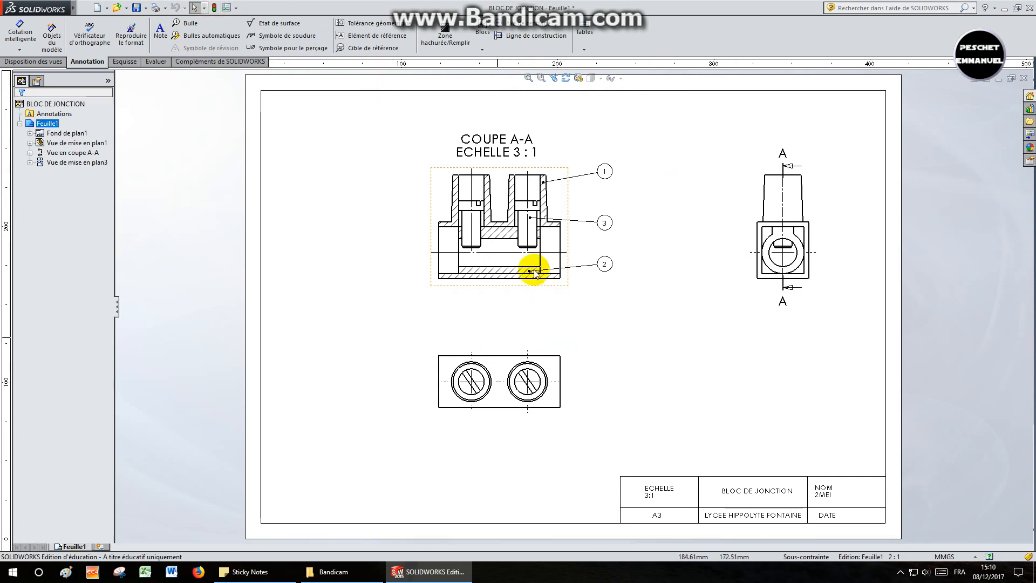
scroll(526, 267, down, 5)
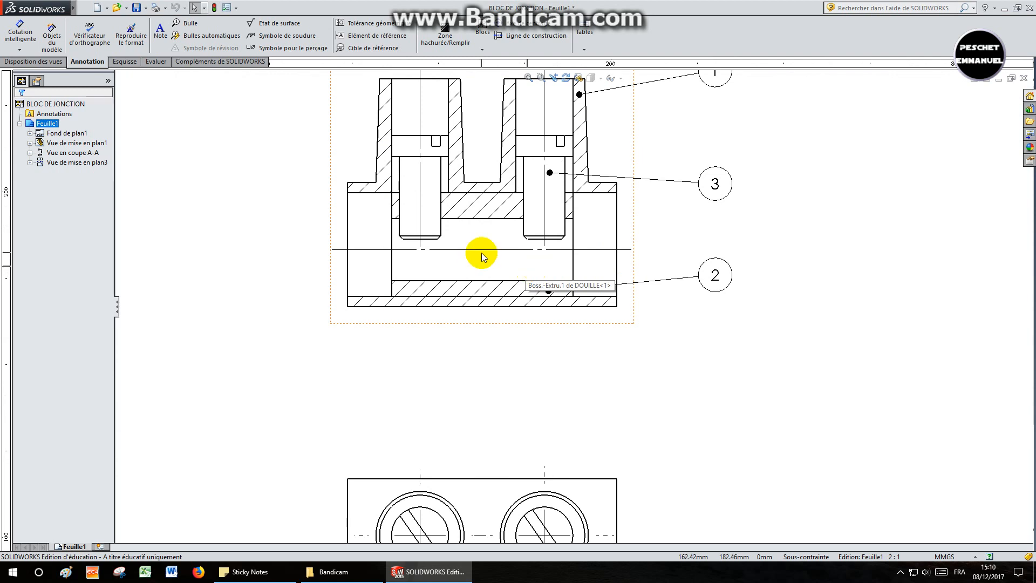
click(355, 109)
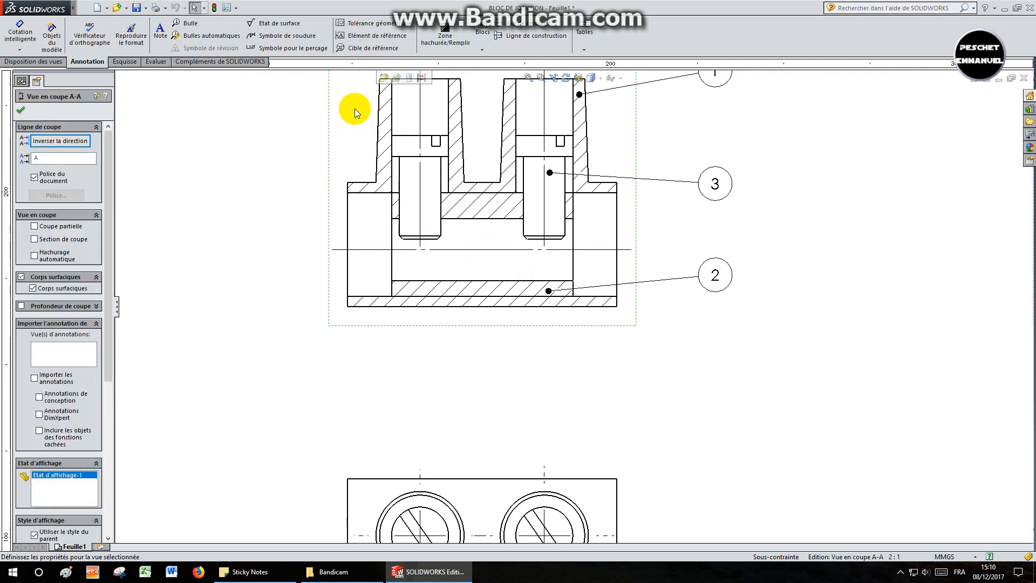
mouse_move(39, 9)
click(157, 11)
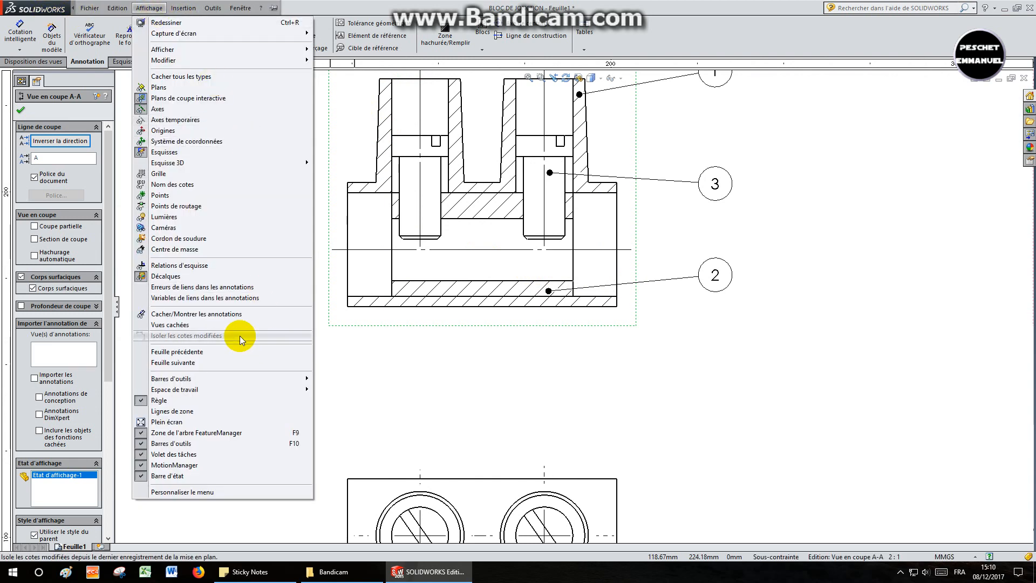
click(176, 491)
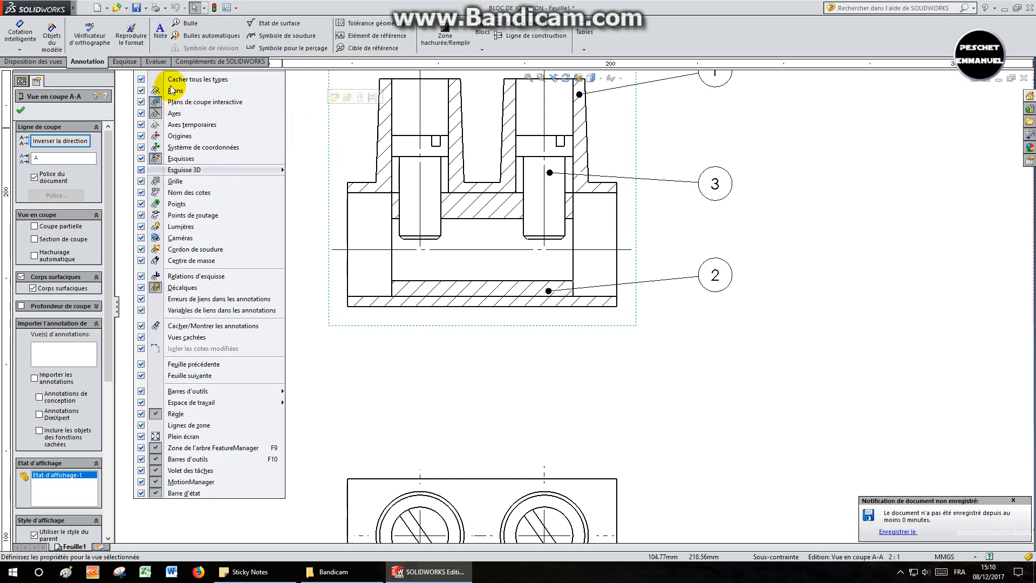
click(147, 9)
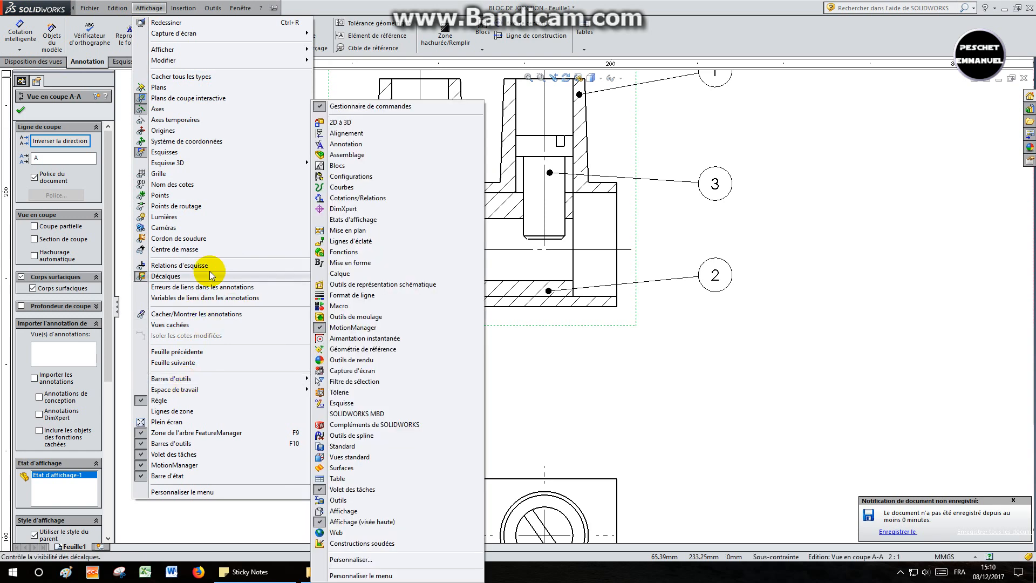
click(537, 375)
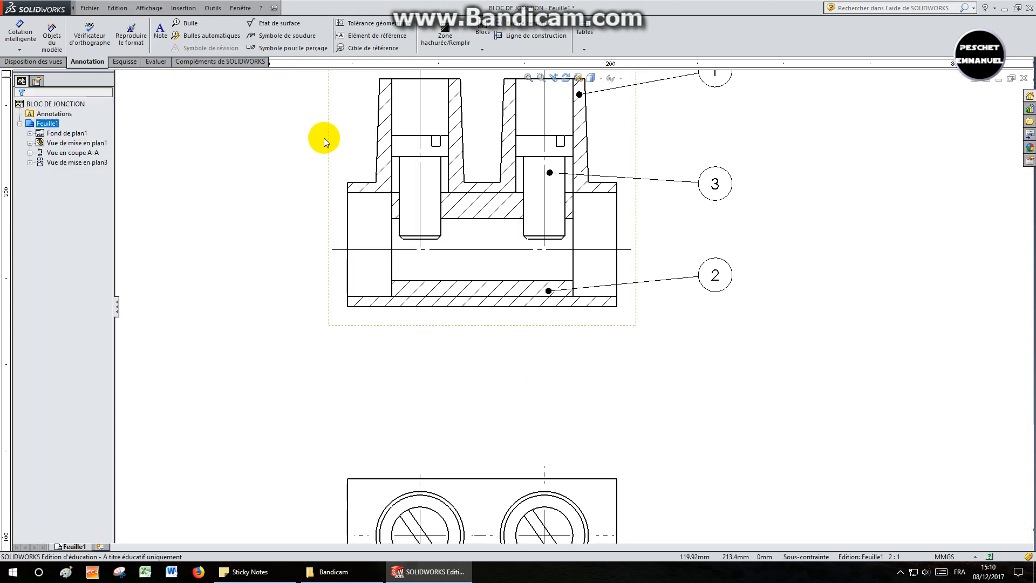
- Review the finished views on the full sheet and close the drawing document
scroll(483, 190, up, 2)
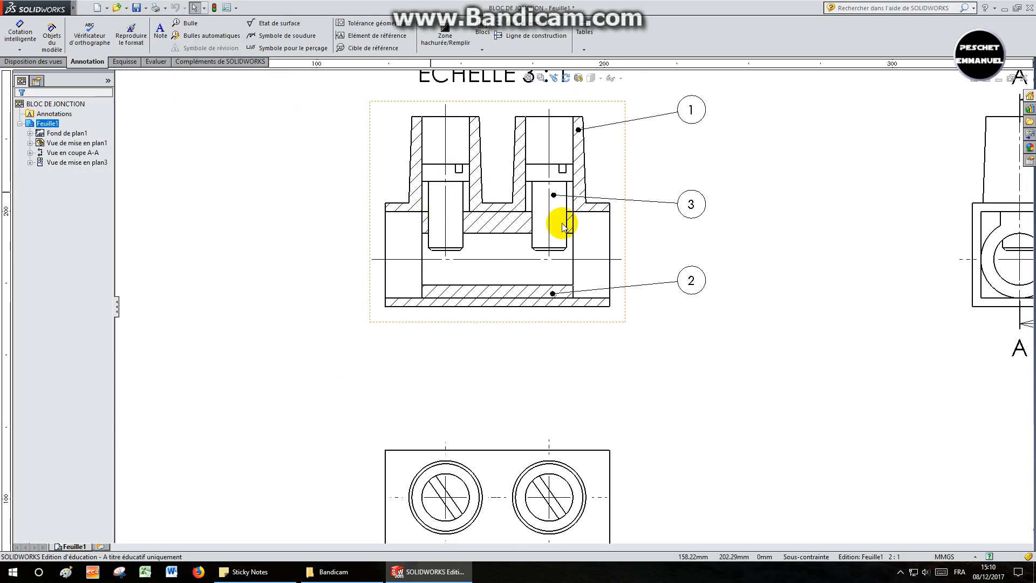
scroll(946, 270, up, 2)
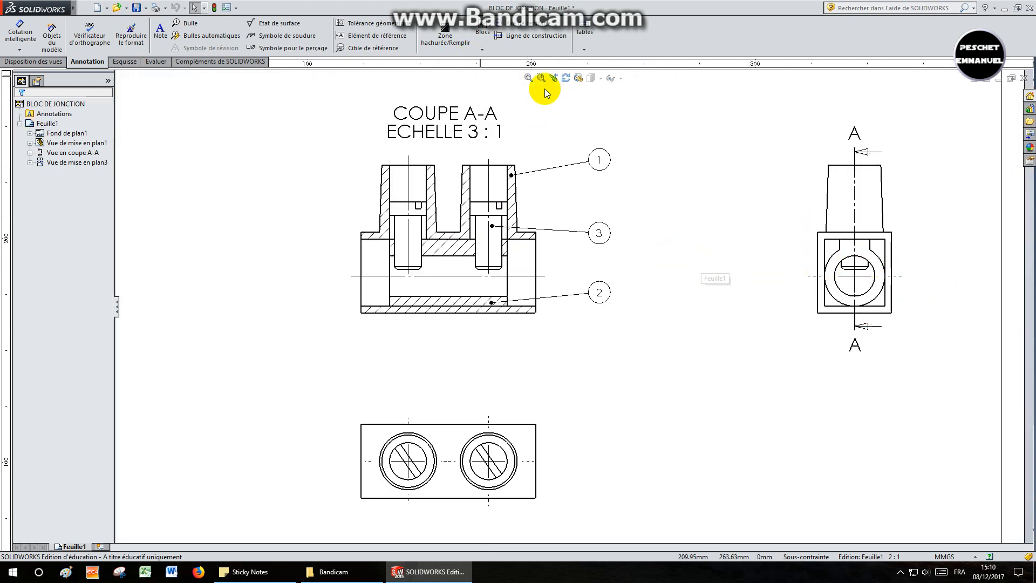
click(528, 78)
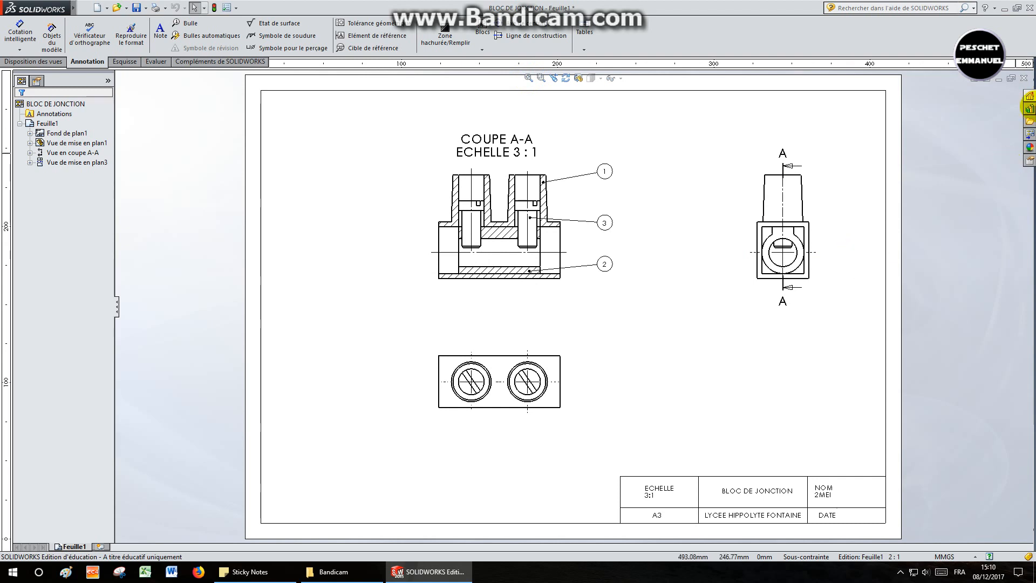
click(1019, 77)
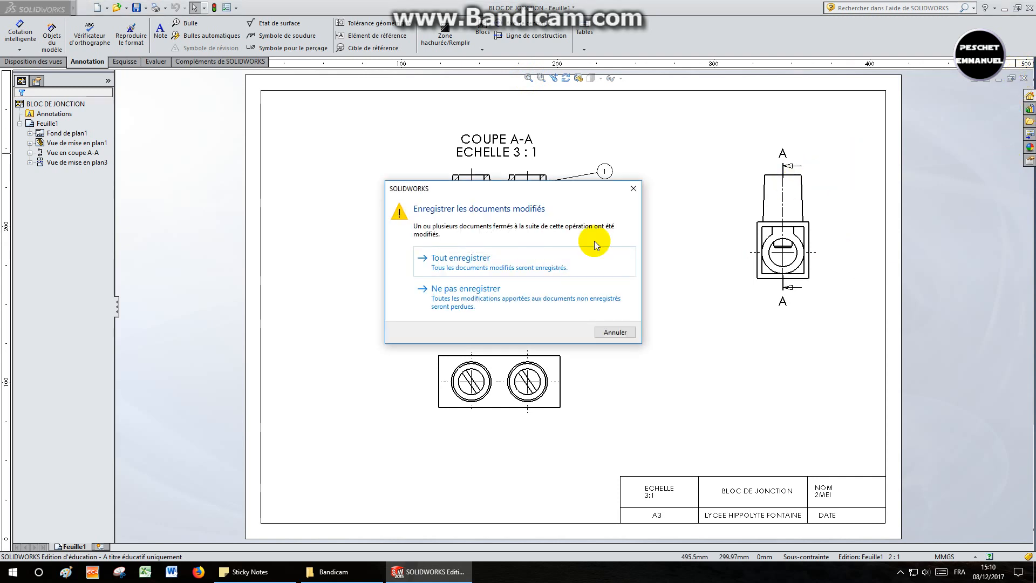